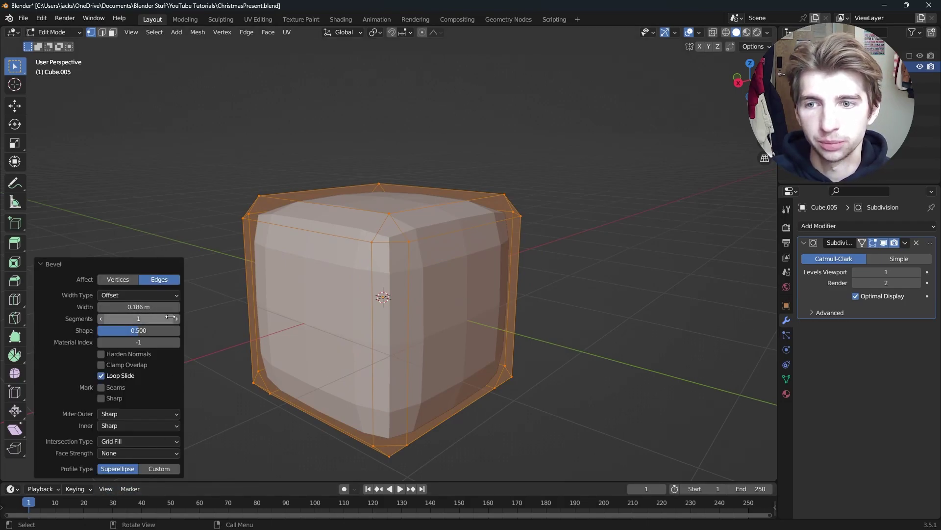
- Keep the cube's edge bevel at 1 segment and shade the cube smooth in Object Mode
{"action": "left_click", "coordinate": [178, 317]}
{"action": "left_click", "coordinate": [100, 319]}
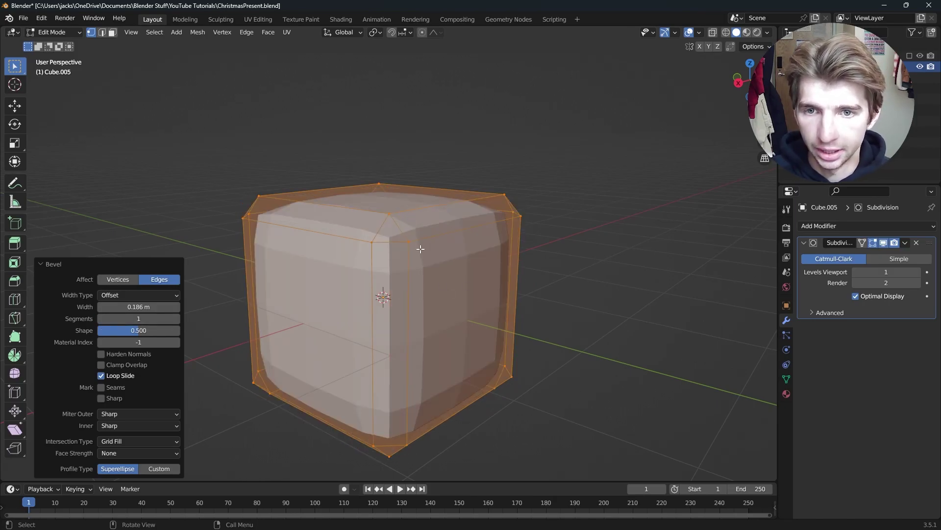
{"action": "key", "text": "Tab"}
{"action": "scroll", "coordinate": [428, 277], "scroll_direction": "down", "scroll_amount": 3}
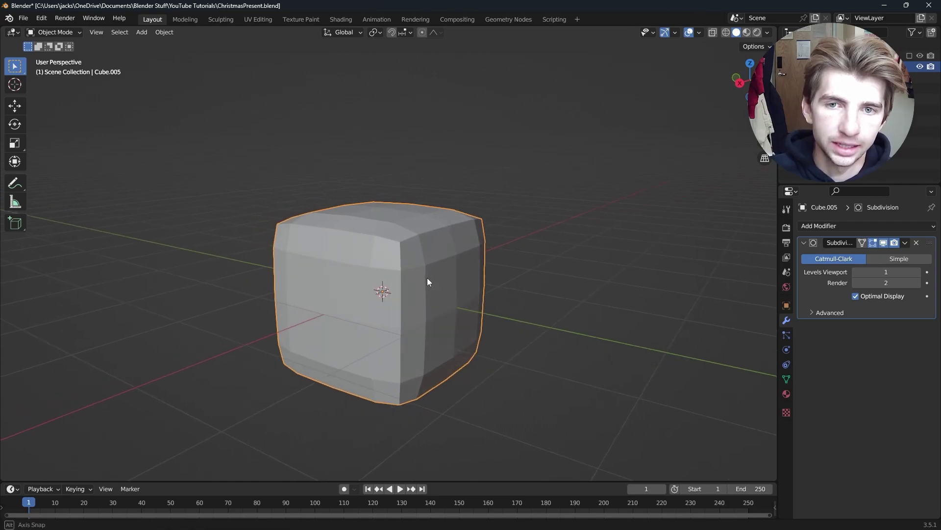
{"action": "right_click", "coordinate": [432, 277]}
{"action": "left_click", "coordinate": [464, 280]}
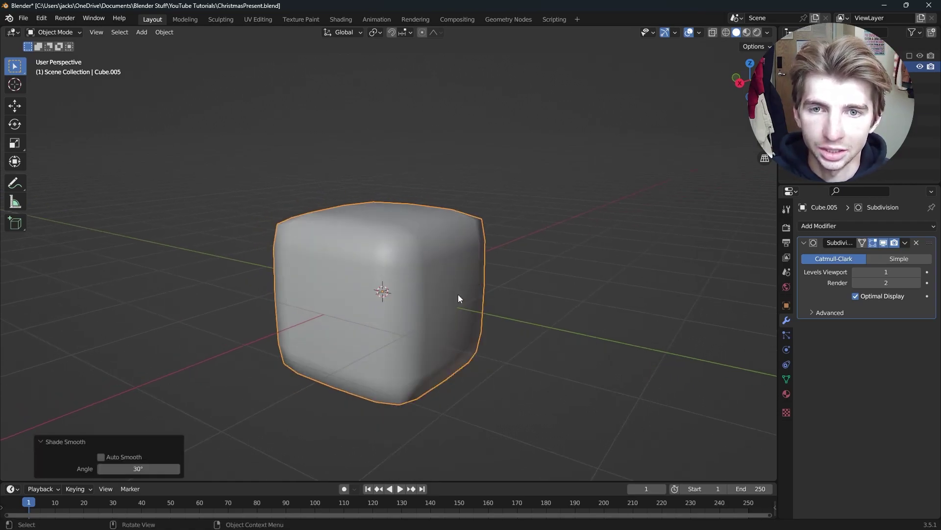
- Set the Subdivision modifier's viewport level to 2
{"action": "scroll", "coordinate": [757, 260], "scroll_direction": "up", "scroll_amount": 2}
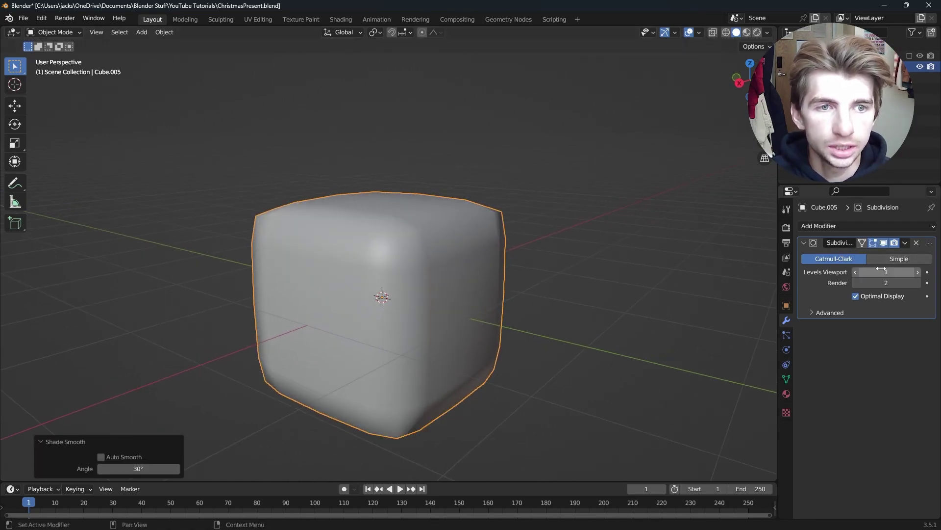
{"action": "left_click", "coordinate": [918, 272]}
{"action": "middle_click_drag", "start_coordinate": [344, 302], "coordinate": [425, 294]}
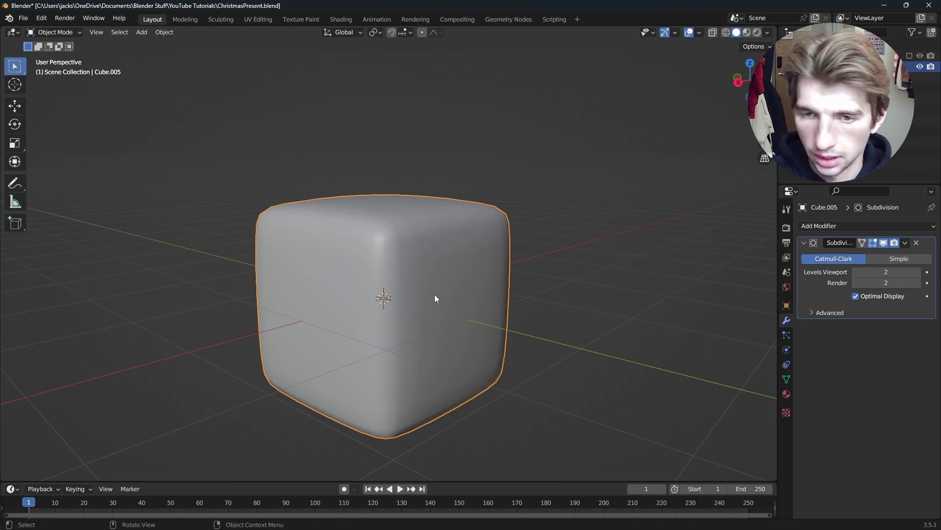
- Add three evenly spaced horizontal loop cuts around the cube in Edit Mode, without sliding them
{"action": "key", "text": "Tab"}
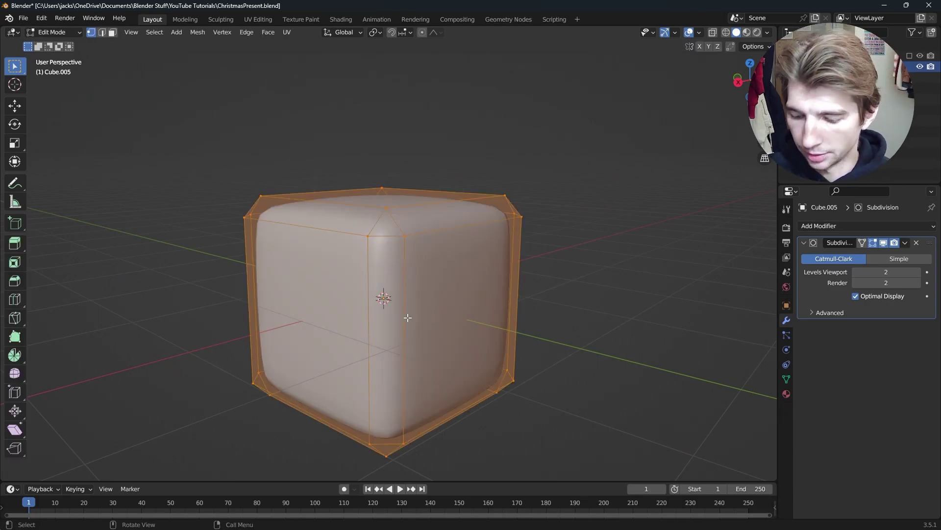
{"action": "key", "text": "ctrl+r"}
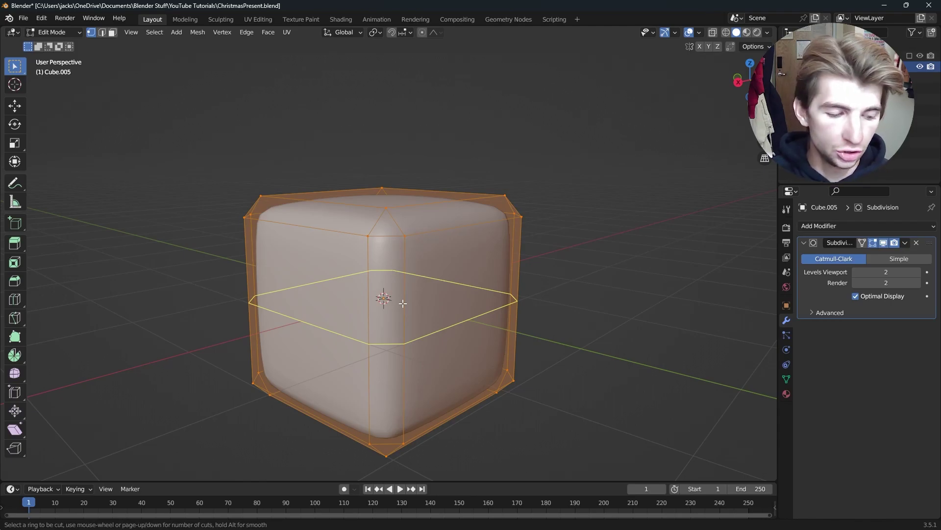
{"action": "scroll", "coordinate": [403, 303], "scroll_direction": "up", "scroll_amount": 2}
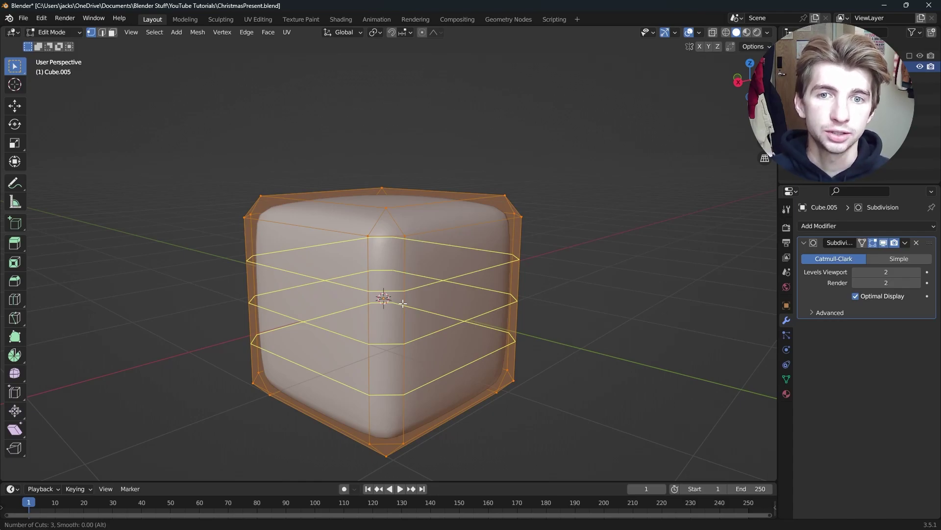
{"action": "left_click", "coordinate": [403, 303]}
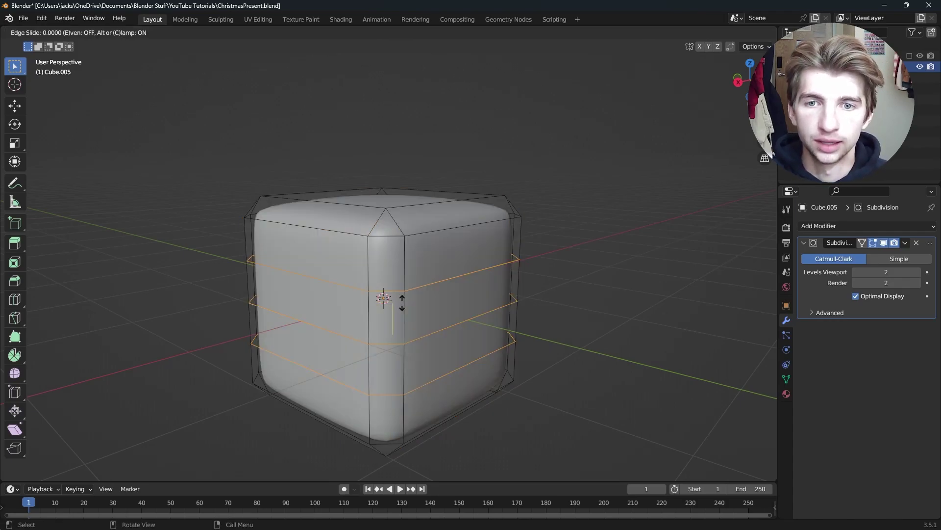
{"action": "right_click", "coordinate": [426, 289]}
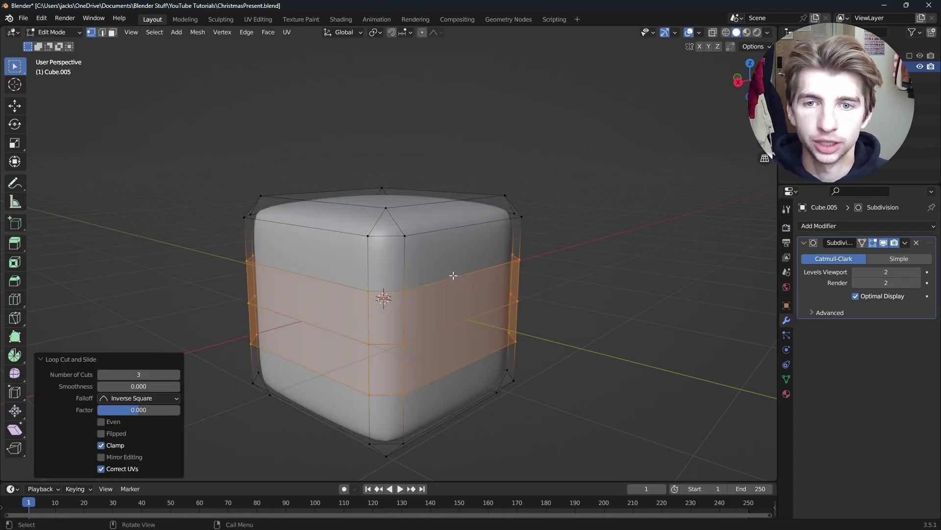
- Select the middle horizontal edge loop around the cube in edge select mode
{"action": "middle_click_drag", "start_coordinate": [419, 276], "coordinate": [600, 272]}
{"action": "key", "text": "2"}
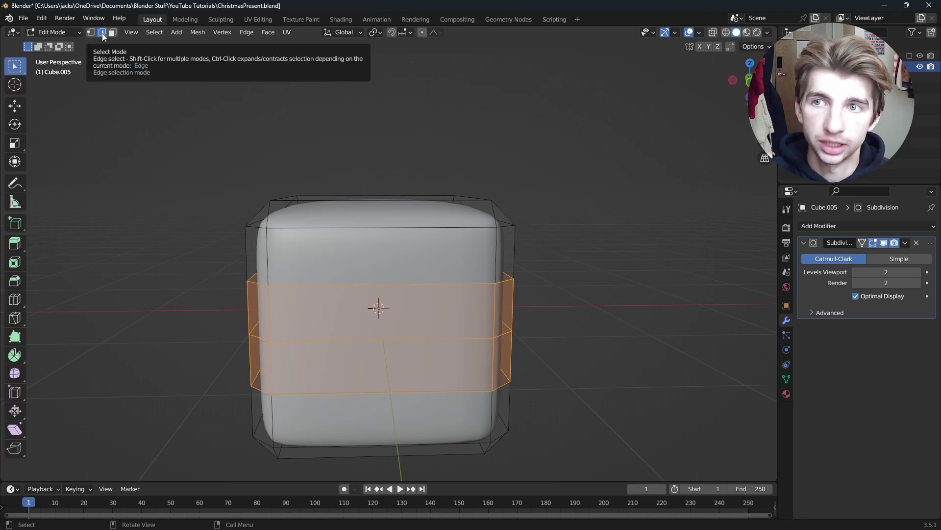
{"action": "middle_click_drag", "start_coordinate": [543, 259], "coordinate": [453, 314]}
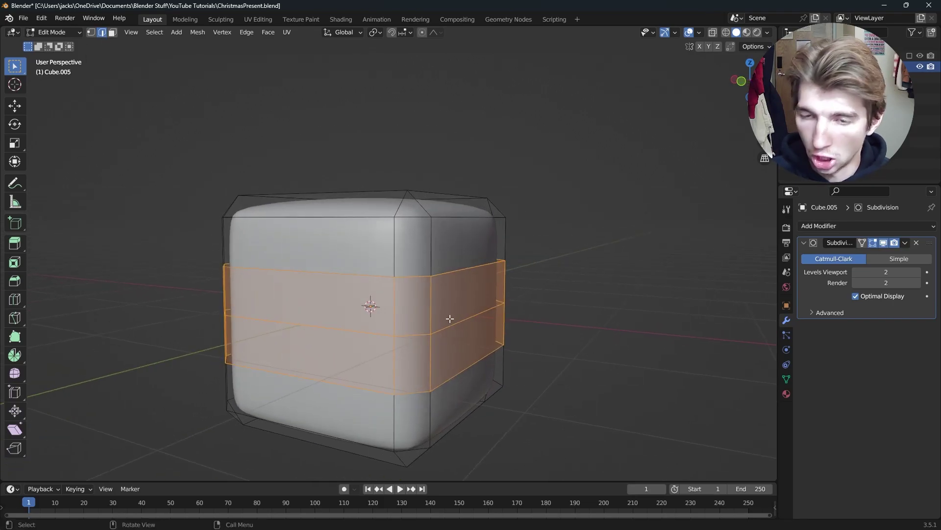
{"action": "left_click", "coordinate": [450, 325], "text": "alt"}
{"action": "middle_click_drag", "start_coordinate": [562, 307], "coordinate": [331, 316]}
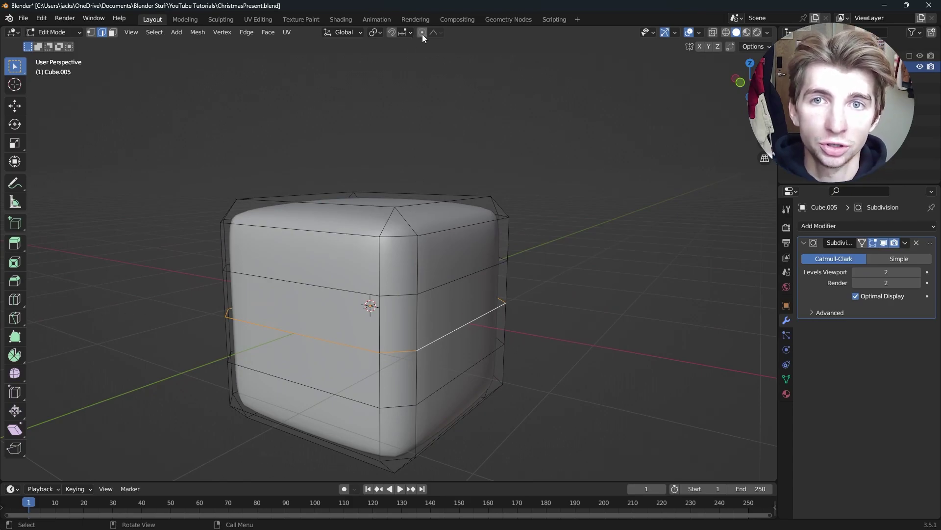
- Turn on proportional editing with Connected Only and Linear falloff
{"action": "left_click", "coordinate": [438, 35]}
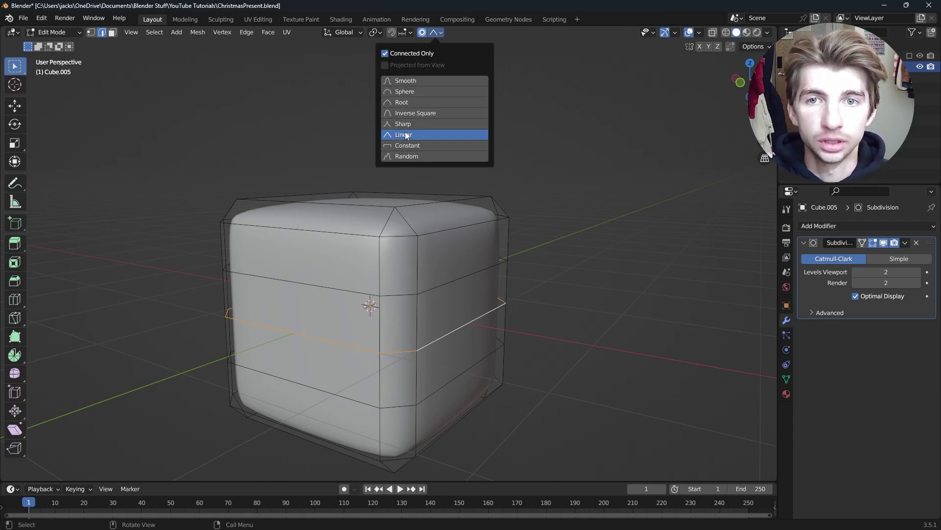
{"action": "middle_click_drag", "start_coordinate": [495, 362], "coordinate": [491, 349]}
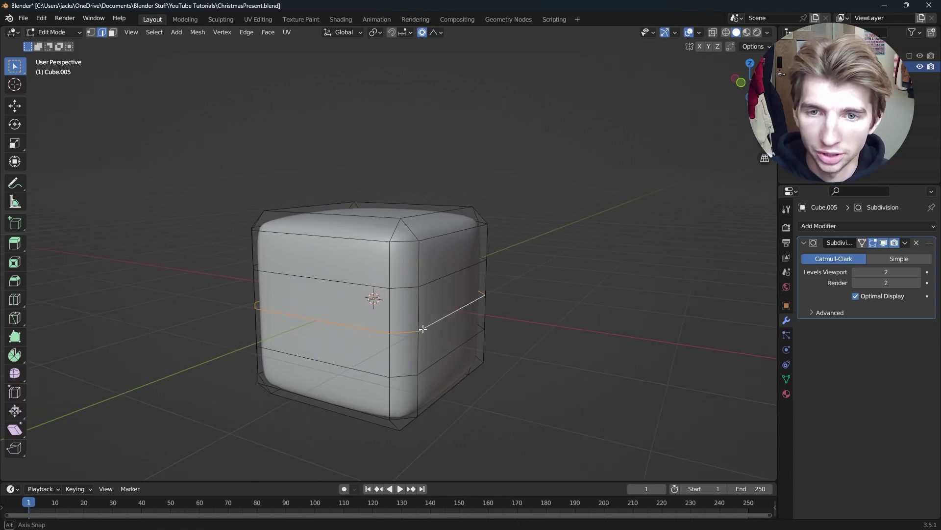
{"action": "middle_click_drag", "start_coordinate": [420, 325], "coordinate": [441, 322]}
- Scale the middle edge loop outward by about 1.05 with a proportional size of 1.00, and return to Object Mode
{"action": "key", "text": "s"}
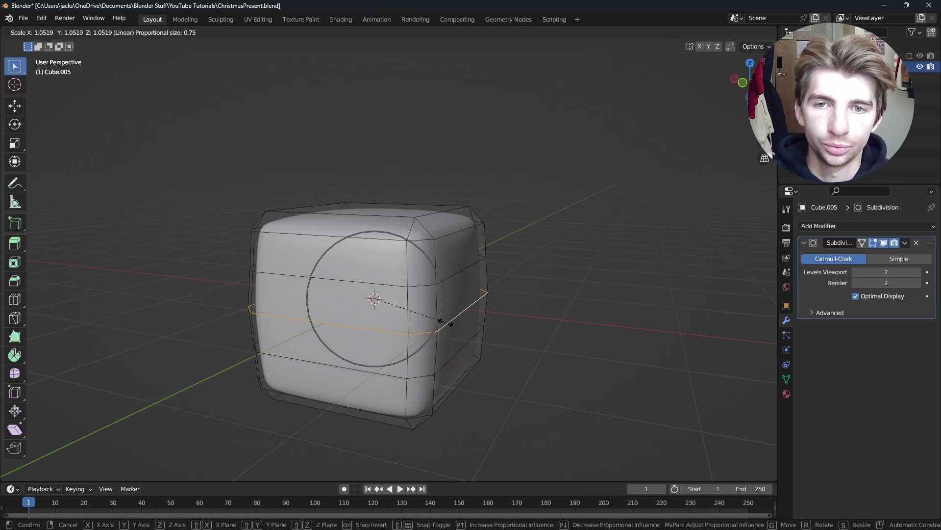
{"action": "scroll", "coordinate": [448, 323], "scroll_direction": "down", "scroll_amount": 2}
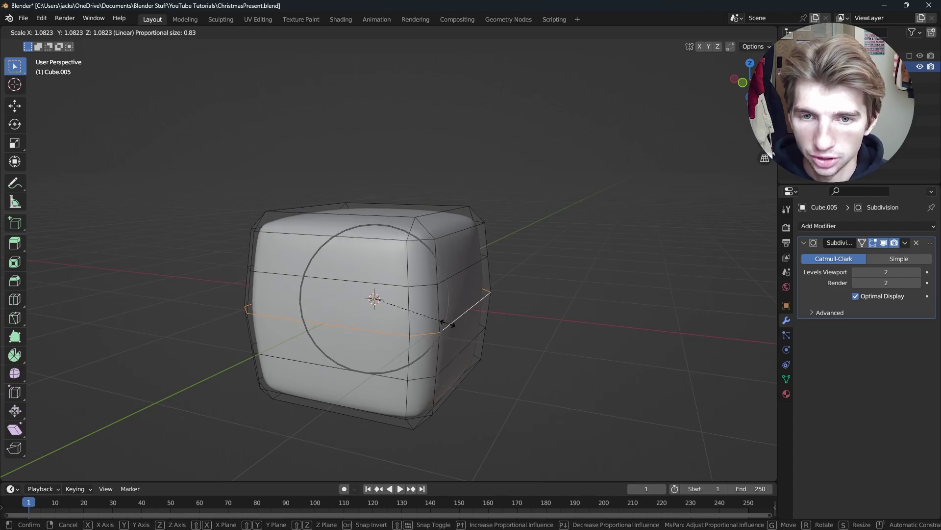
{"action": "scroll", "coordinate": [450, 323], "scroll_direction": "up", "scroll_amount": 8}
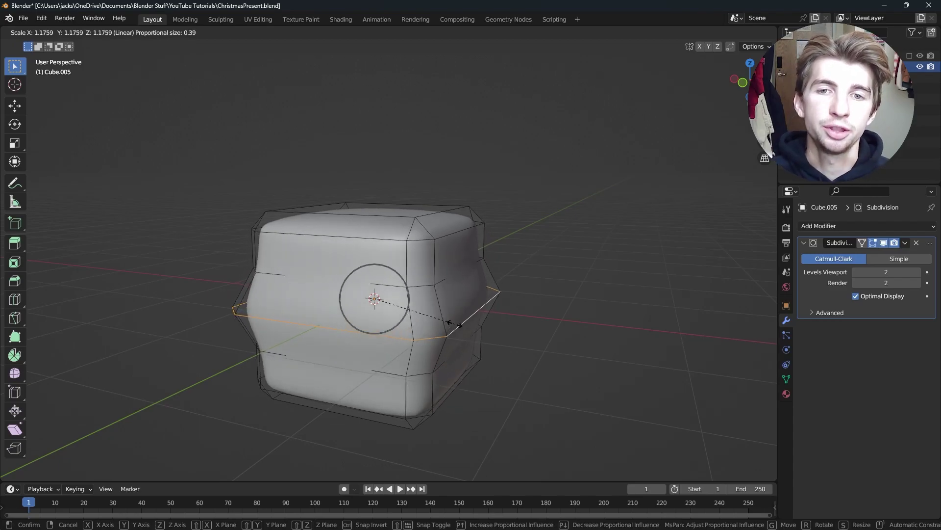
{"action": "scroll", "coordinate": [450, 322], "scroll_direction": "down", "scroll_amount": 8}
{"action": "scroll", "coordinate": [450, 322], "scroll_direction": "down", "scroll_amount": 8}
{"action": "scroll", "coordinate": [451, 323], "scroll_direction": "up", "scroll_amount": 5}
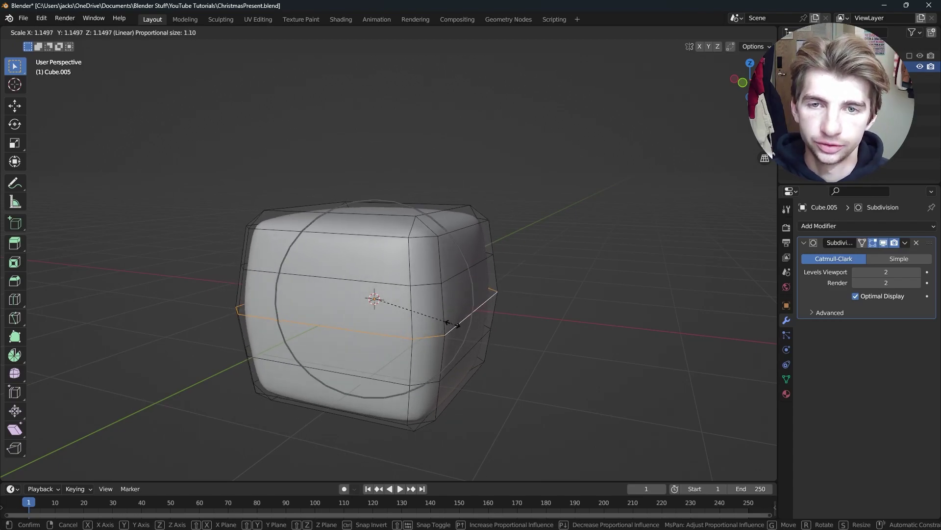
{"action": "scroll", "coordinate": [449, 324], "scroll_direction": "up", "scroll_amount": 2}
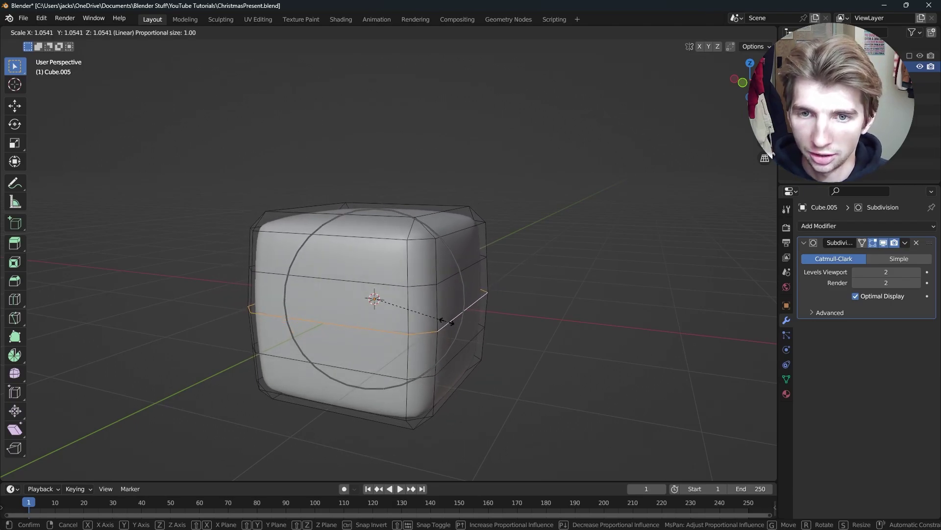
{"action": "left_click", "coordinate": [450, 322]}
{"action": "key", "text": "Tab"}
{"action": "middle_click_drag", "start_coordinate": [522, 351], "coordinate": [460, 255]}
- Select the box's top face in face select mode and grow the selection down over the upper side faces
{"action": "left_click", "coordinate": [592, 345]}
{"action": "left_click", "coordinate": [407, 300]}
{"action": "key", "text": "Tab"}
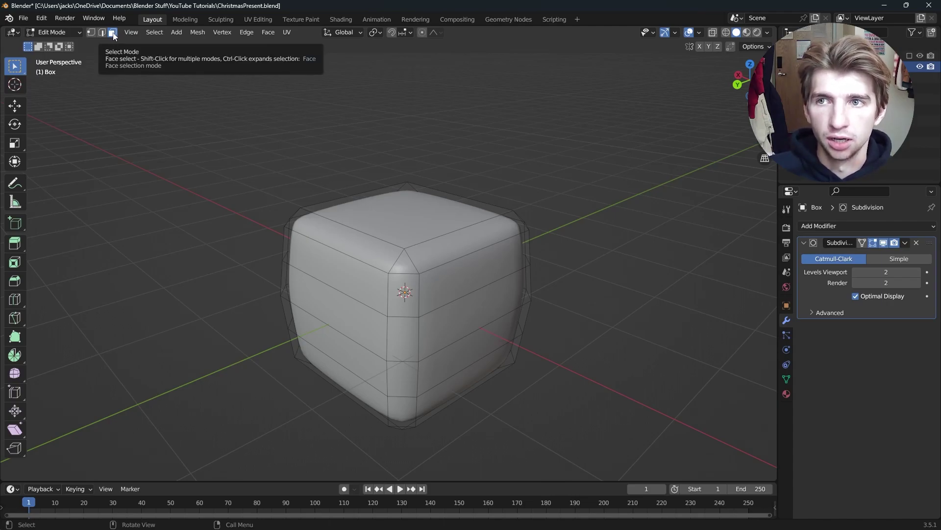
{"action": "left_click", "coordinate": [407, 213]}
{"action": "middle_click_drag", "start_coordinate": [499, 238], "coordinate": [519, 253]}
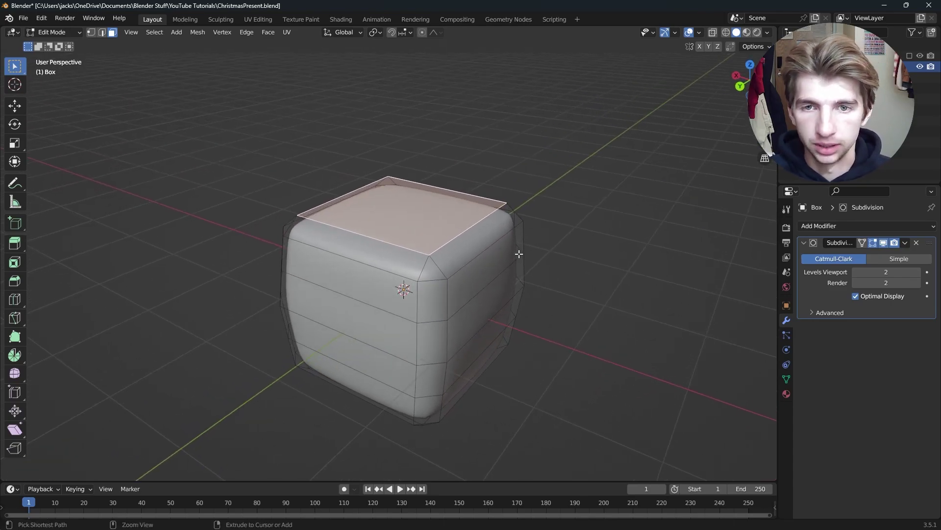
{"action": "key", "text": "ctrl+KP_Add"}
{"action": "middle_click_drag", "start_coordinate": [563, 273], "coordinate": [397, 262]}
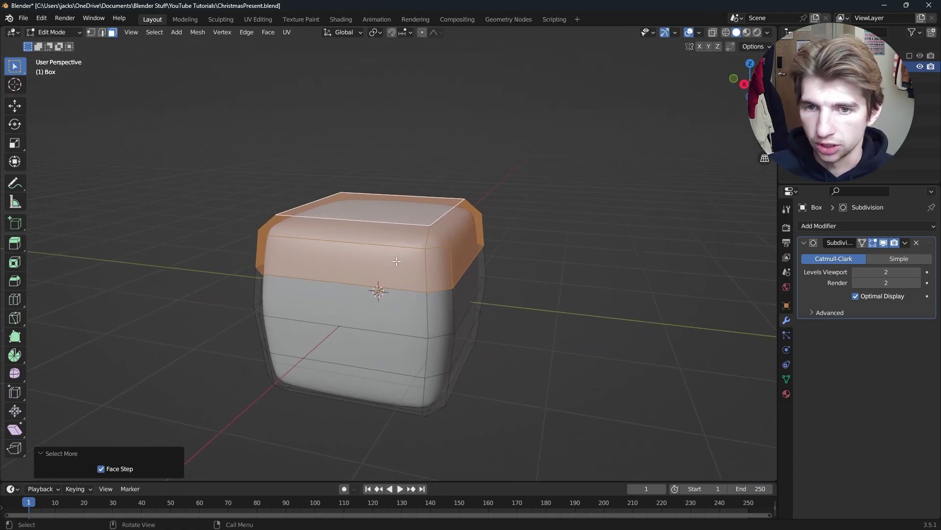
- Reselect only the top face and grow the selection twice to cover the uppermost band of side faces
{"action": "left_click", "coordinate": [398, 215]}
{"action": "left_click", "coordinate": [372, 242], "text": "shift"}
{"action": "left_click", "coordinate": [456, 230], "text": "shift"}
{"action": "mouse_move", "coordinate": [456, 231]}
{"action": "middle_mouse_down"}
{"action": "mouse_move", "coordinate": [427, 229]}
{"action": "mouse_move", "coordinate": [429, 220]}
{"action": "mouse_move", "coordinate": [451, 229]}
{"action": "middle_mouse_up"}
{"action": "left_click", "coordinate": [427, 229]}
{"action": "key", "text": "ctrl+KP_Add"}
{"action": "key", "text": "ctrl+KP_Add"}
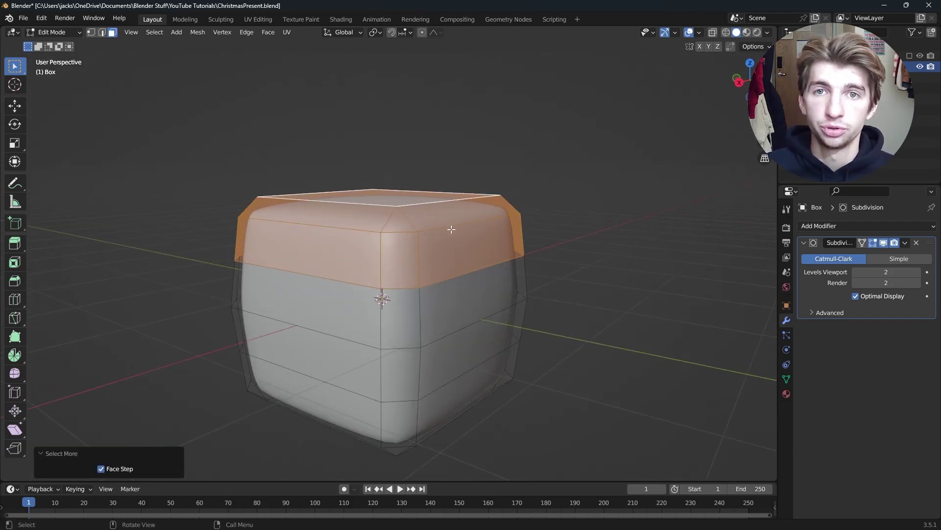
- Extrude the selected lid faces along their normals by about 0.105 m
{"action": "key", "text": "alt+e"}
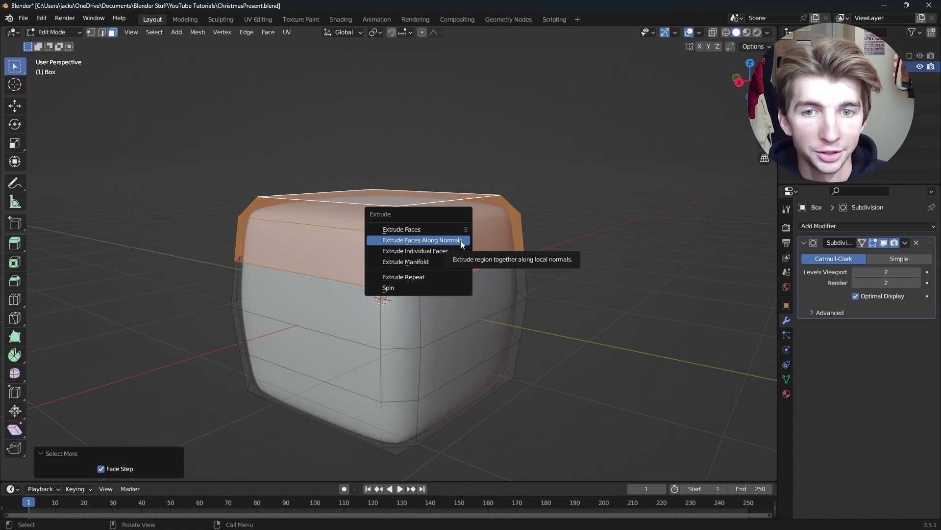
{"action": "left_click", "coordinate": [460, 240]}
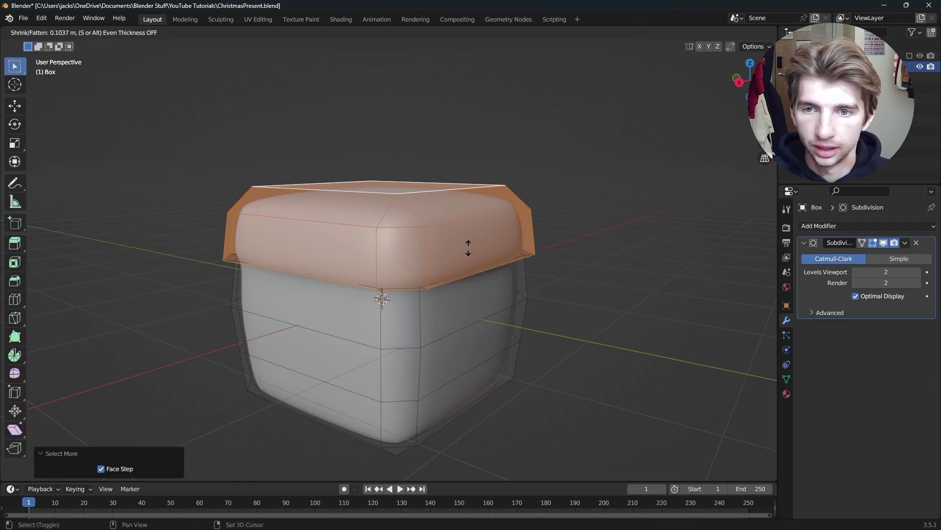
{"action": "left_click", "coordinate": [468, 248]}
- Examine the extruded lid and the transition beneath its rim from several sides, including in Object Mode
{"action": "scroll", "coordinate": [468, 238], "scroll_direction": "up", "scroll_amount": 5}
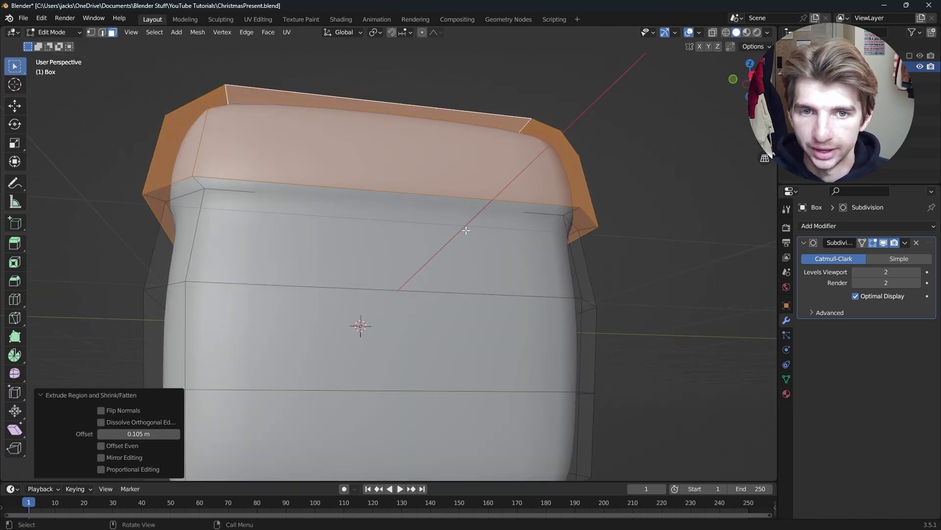
{"action": "scroll", "coordinate": [470, 235], "scroll_direction": "down", "scroll_amount": 6}
{"action": "key", "text": "Tab"}
{"action": "left_click", "coordinate": [540, 287]}
{"action": "middle_click_drag", "start_coordinate": [540, 289], "coordinate": [303, 269]}
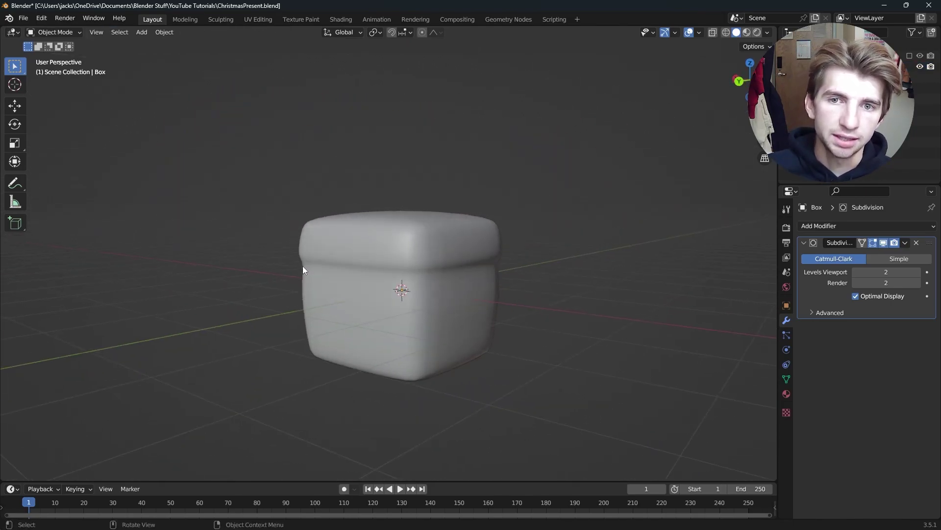
{"action": "scroll", "coordinate": [490, 262], "scroll_direction": "up", "scroll_amount": 3}
{"action": "middle_click_drag", "start_coordinate": [490, 263], "coordinate": [467, 243]}
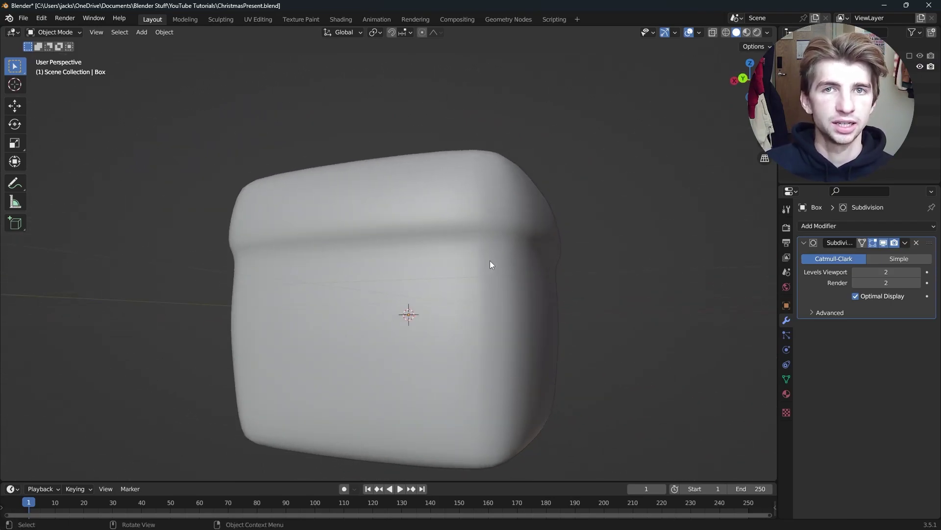
{"action": "scroll", "coordinate": [489, 263], "scroll_direction": "up", "scroll_amount": 2}
{"action": "scroll", "coordinate": [487, 257], "scroll_direction": "down", "scroll_amount": 1}
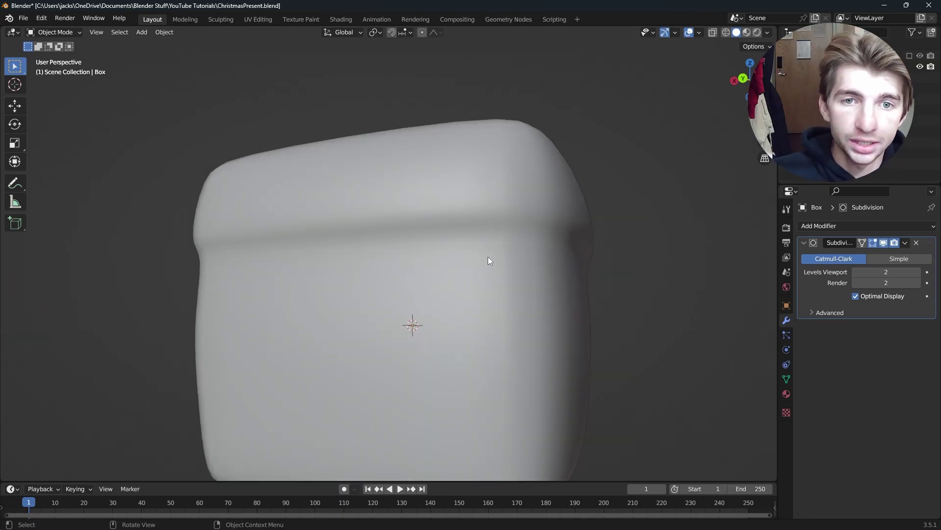
- Add one loop cut around the lid's underside and slide it inward toward the box body by a factor of about 0.67
{"action": "left_click", "coordinate": [508, 222]}
{"action": "key", "text": "Tab"}
{"action": "middle_click_drag", "start_coordinate": [423, 302], "coordinate": [388, 190]}
{"action": "scroll", "coordinate": [385, 298], "scroll_direction": "up", "scroll_amount": 4}
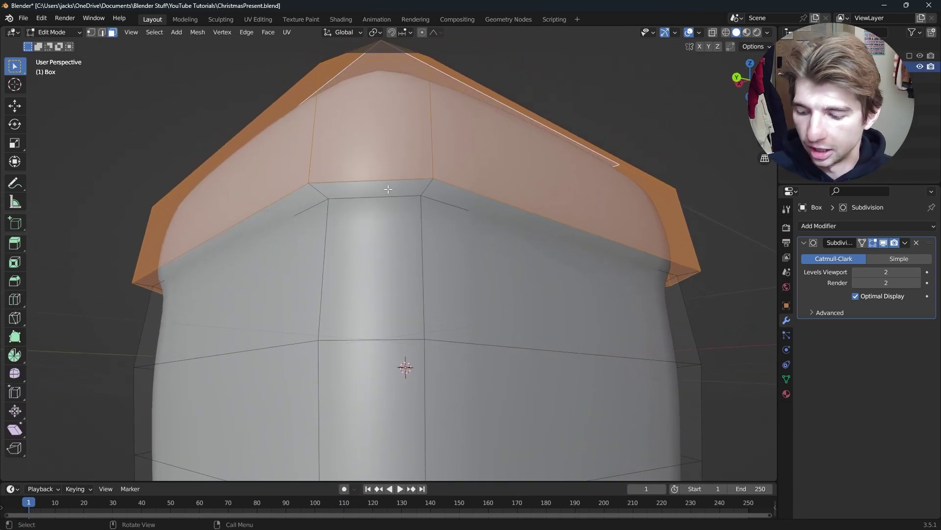
{"action": "key", "text": "ctrl+r"}
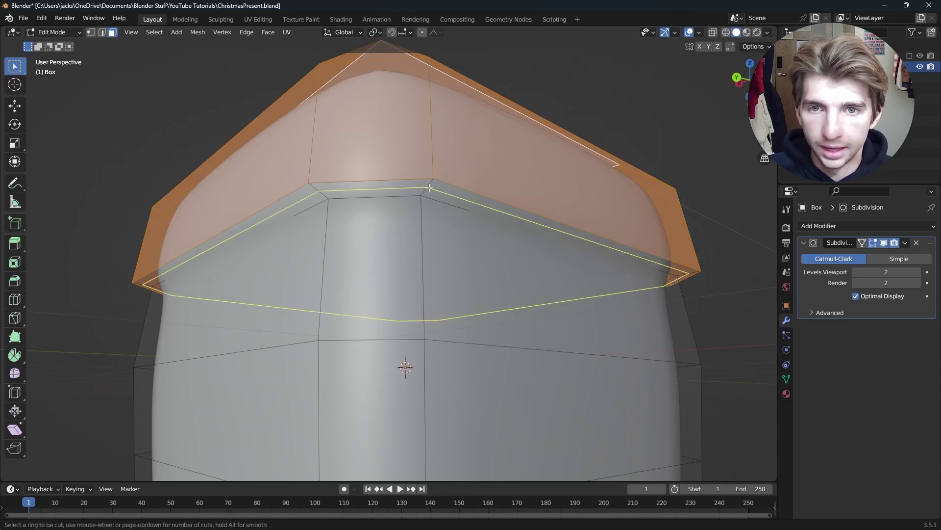
{"action": "left_click", "coordinate": [431, 186]}
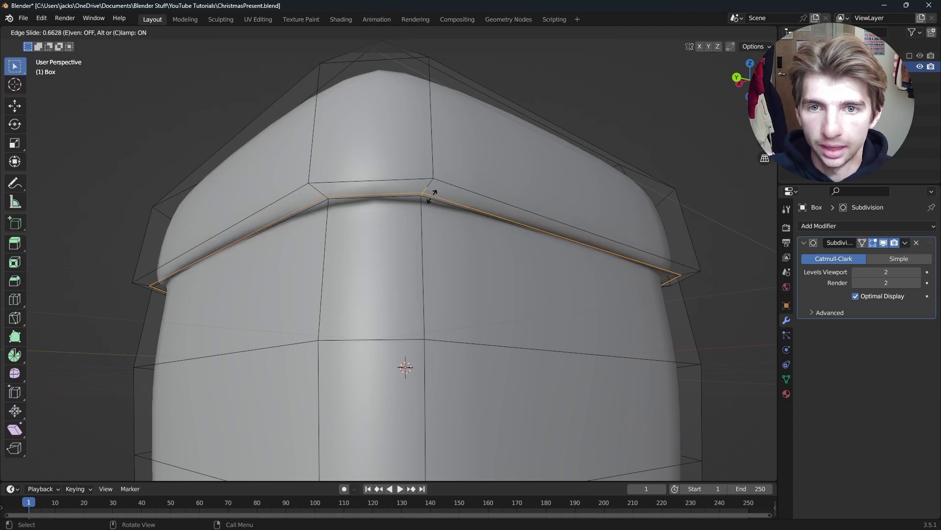
{"action": "left_click", "coordinate": [432, 195]}
{"action": "middle_click_drag", "start_coordinate": [433, 197], "coordinate": [534, 186]}
{"action": "scroll", "coordinate": [426, 231], "scroll_direction": "up", "scroll_amount": 5}
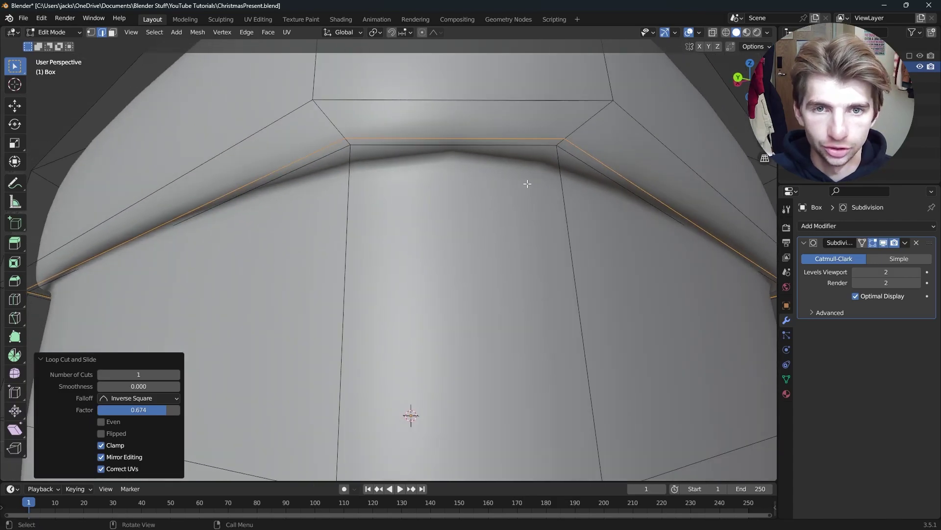
{"action": "scroll", "coordinate": [413, 139], "scroll_direction": "down", "scroll_amount": 8}
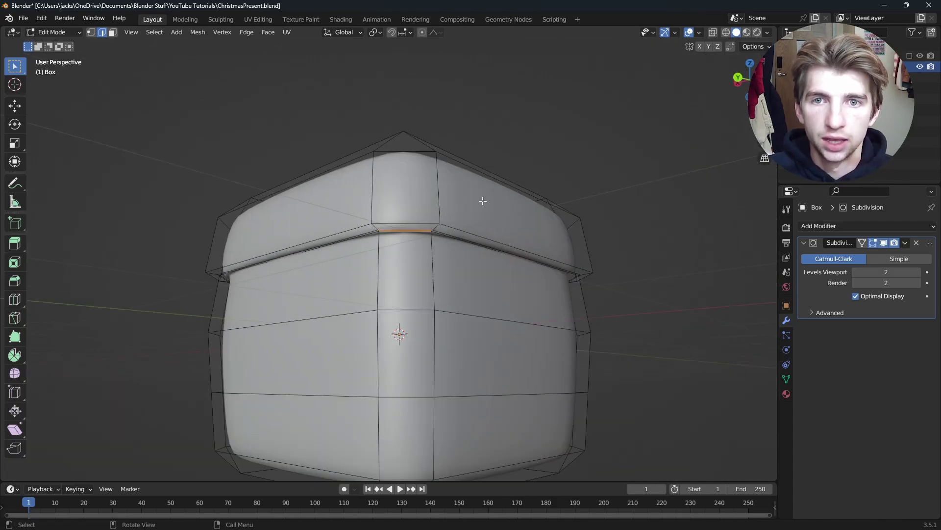
- Examine the smoothed lid rim and box body in Object Mode from several sides and distances
{"action": "key", "text": "Tab"}
{"action": "scroll", "coordinate": [544, 277], "scroll_direction": "up", "scroll_amount": 3}
{"action": "left_click", "coordinate": [590, 316]}
{"action": "middle_click_drag", "start_coordinate": [540, 278], "coordinate": [517, 311]}
{"action": "scroll", "coordinate": [516, 312], "scroll_direction": "up", "scroll_amount": 2}
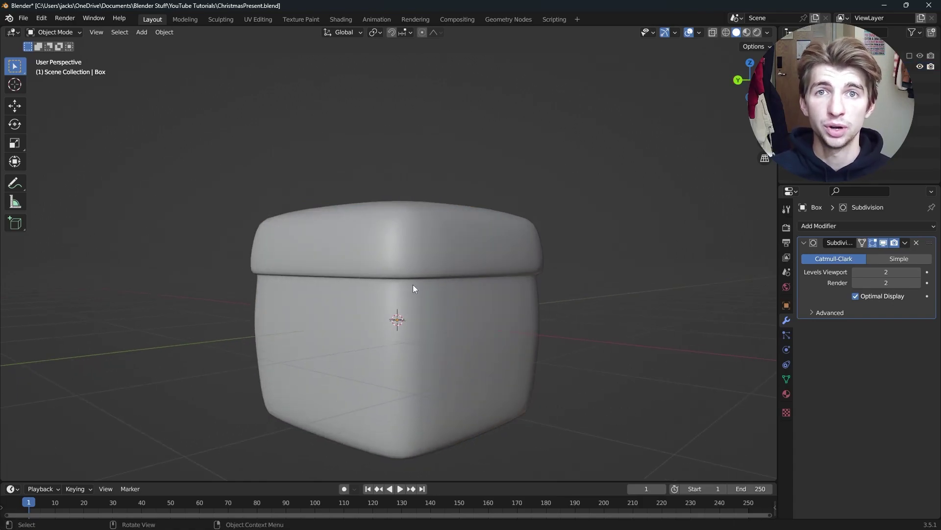
{"action": "scroll", "coordinate": [413, 288], "scroll_direction": "down", "scroll_amount": 4}
{"action": "middle_click_drag", "start_coordinate": [413, 289], "coordinate": [430, 288]}
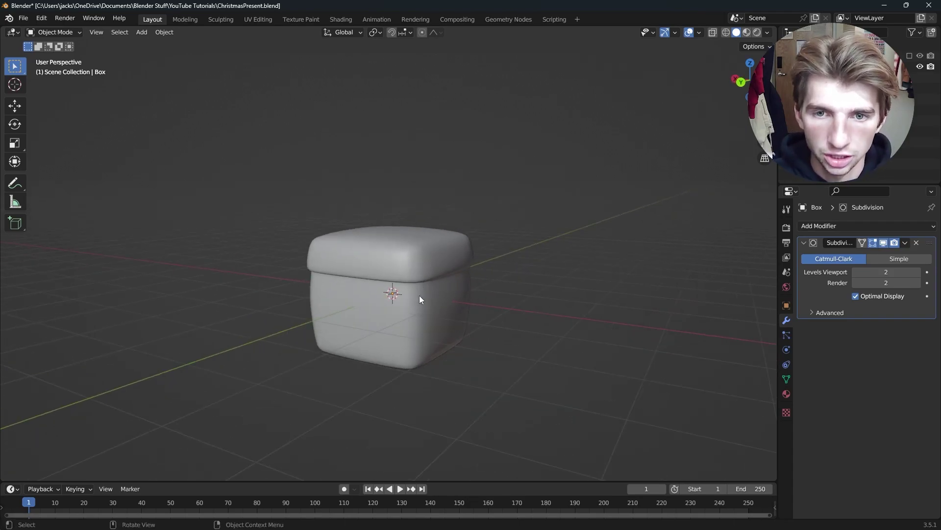
- Add two evenly spaced, unslid loop cuts around the box, running along the Y axis over lid and body
{"action": "left_click", "coordinate": [420, 298]}
{"action": "scroll", "coordinate": [420, 298], "scroll_direction": "up", "scroll_amount": 2}
{"action": "key", "text": "Tab"}
{"action": "middle_click_drag", "start_coordinate": [490, 275], "coordinate": [495, 309]}
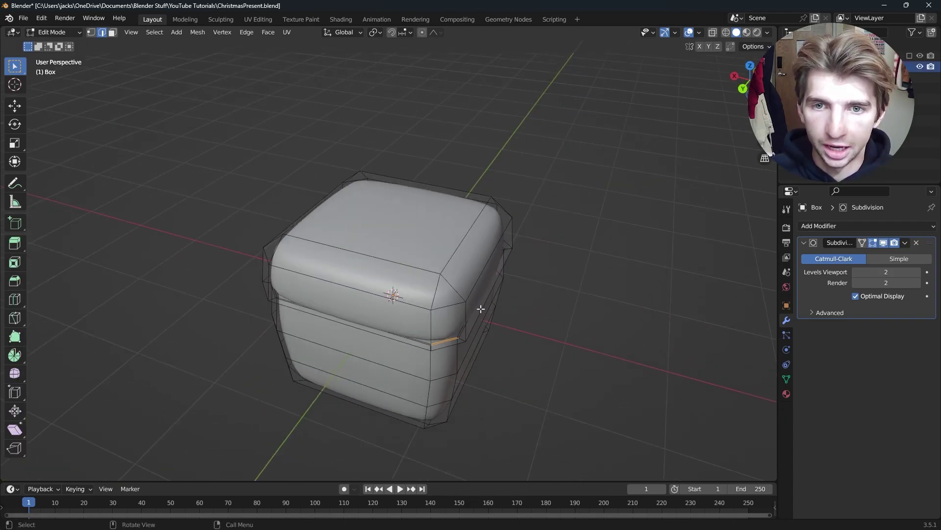
{"action": "key", "text": "ctrl+r"}
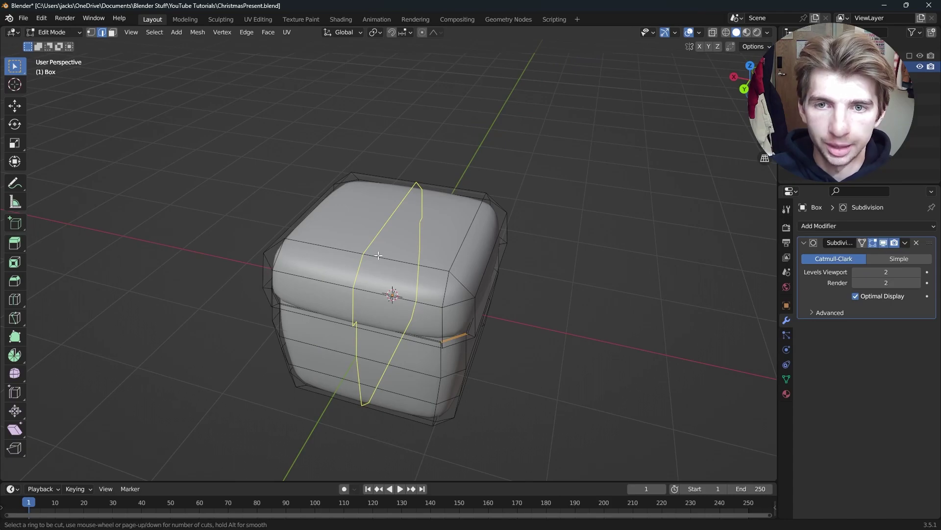
{"action": "scroll", "coordinate": [378, 255], "scroll_direction": "up", "scroll_amount": 1}
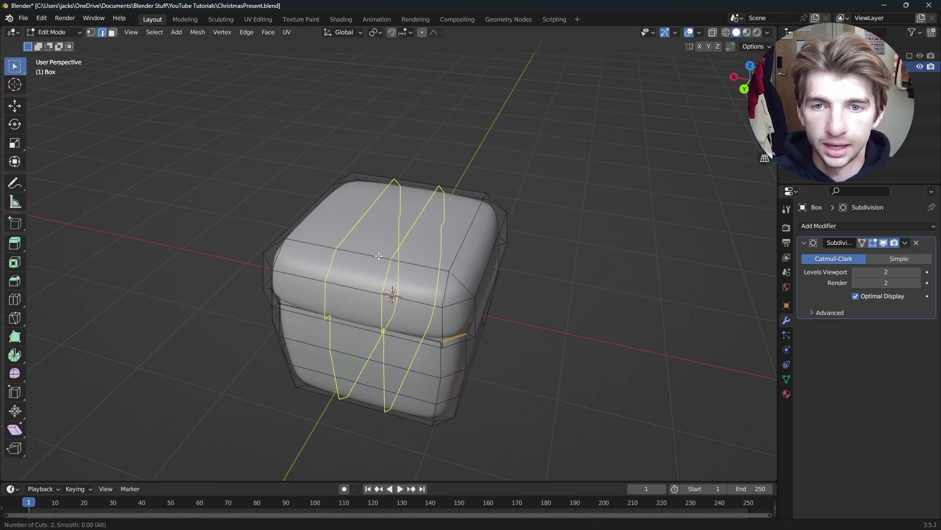
{"action": "left_click", "coordinate": [393, 260]}
{"action": "right_click", "coordinate": [347, 250]}
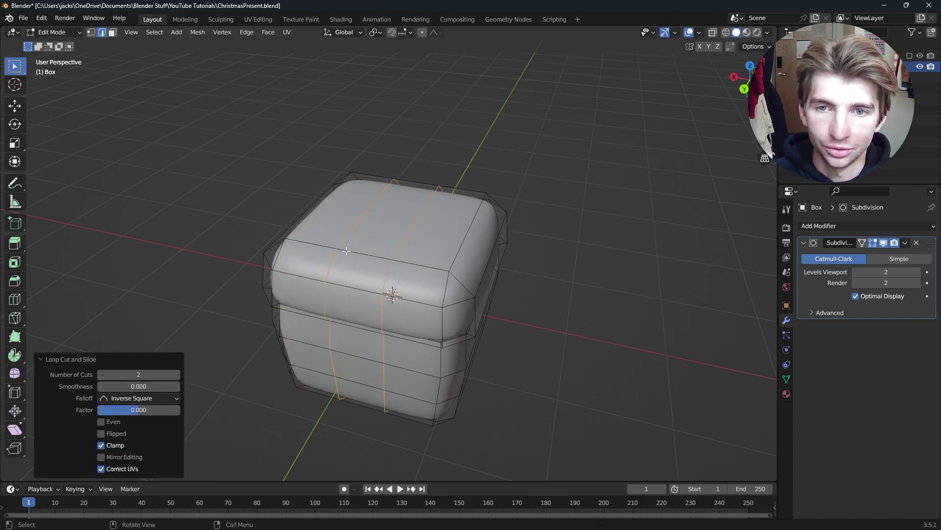
- Add two more evenly spaced, unslid loop cuts around the box, running along the X axis across the first pair
{"action": "middle_click_drag", "start_coordinate": [515, 241], "coordinate": [407, 265]}
{"action": "key", "text": "ctrl+r"}
{"action": "scroll", "coordinate": [407, 267], "scroll_direction": "up", "scroll_amount": 1}
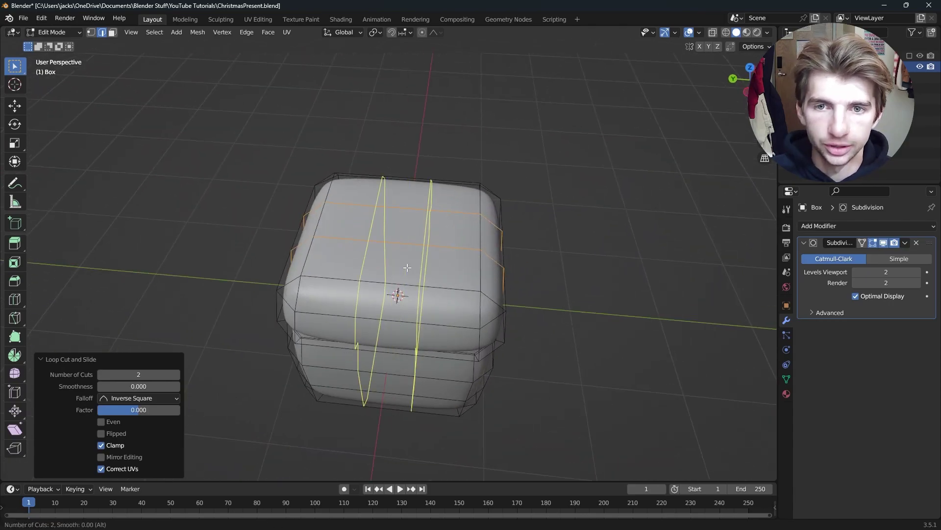
{"action": "left_click", "coordinate": [409, 266]}
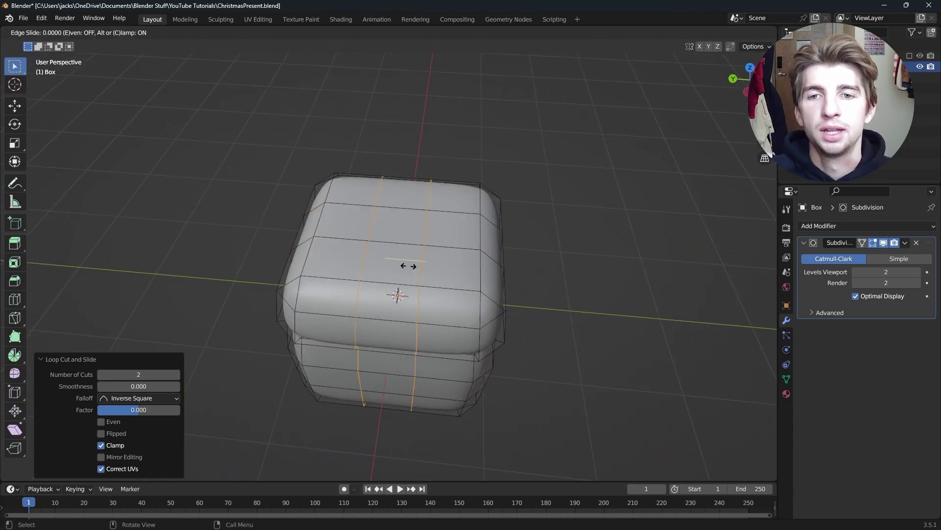
{"action": "right_click", "coordinate": [407, 265]}
{"action": "middle_click_drag", "start_coordinate": [486, 293], "coordinate": [490, 304]}
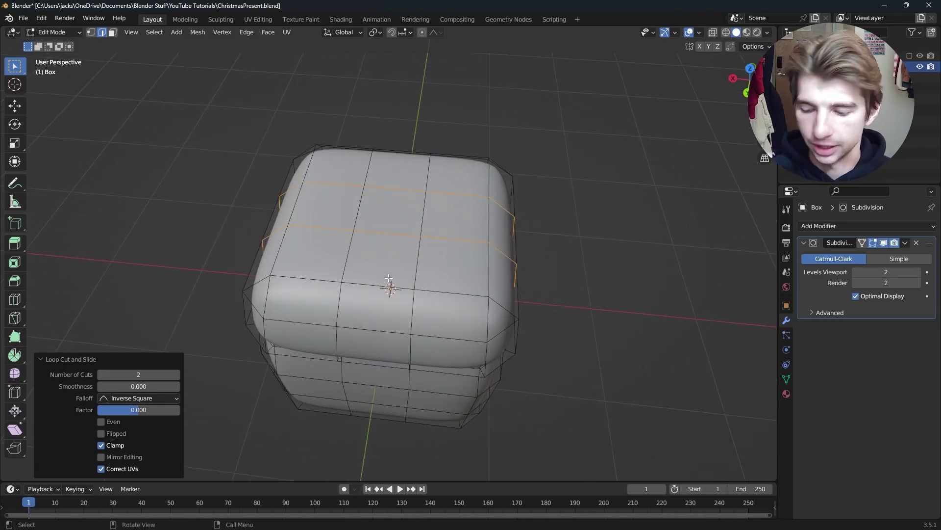
- Clear the selection and try loop selection on the lid, first with faces and then with edges
{"action": "middle_click_drag", "start_coordinate": [420, 289], "coordinate": [441, 270]}
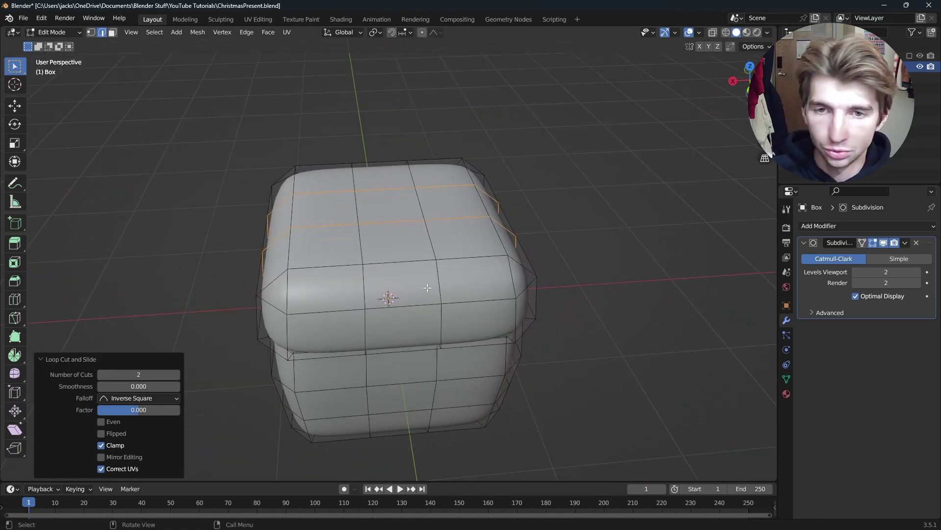
{"action": "key", "text": "alt+a"}
{"action": "middle_click_drag", "start_coordinate": [478, 221], "coordinate": [448, 231]}
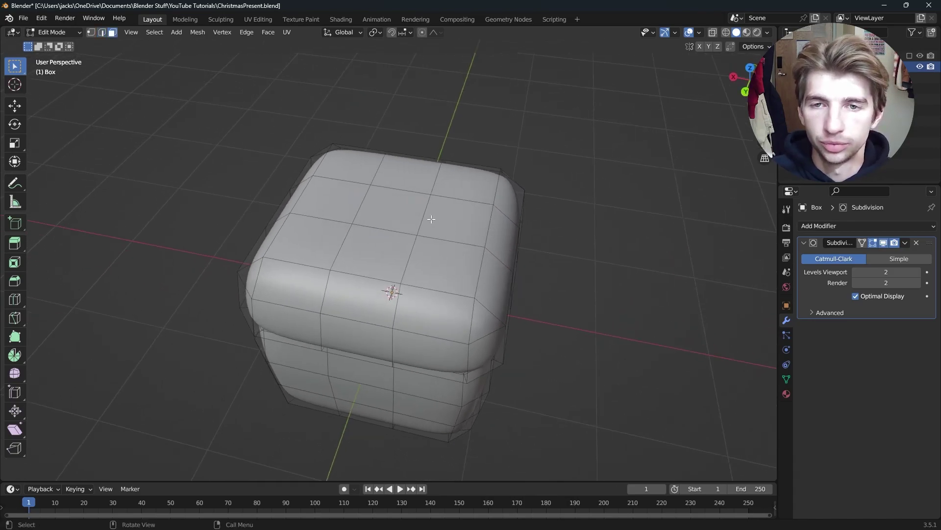
{"action": "left_click", "coordinate": [406, 196], "text": "alt"}
{"action": "middle_click_drag", "start_coordinate": [406, 196], "coordinate": [563, 271]}
{"action": "middle_click_drag", "start_coordinate": [535, 273], "coordinate": [487, 261]}
{"action": "middle_click_drag", "start_coordinate": [419, 257], "coordinate": [389, 236]}
{"action": "key", "text": "2"}
{"action": "left_click", "coordinate": [388, 240], "text": "alt"}
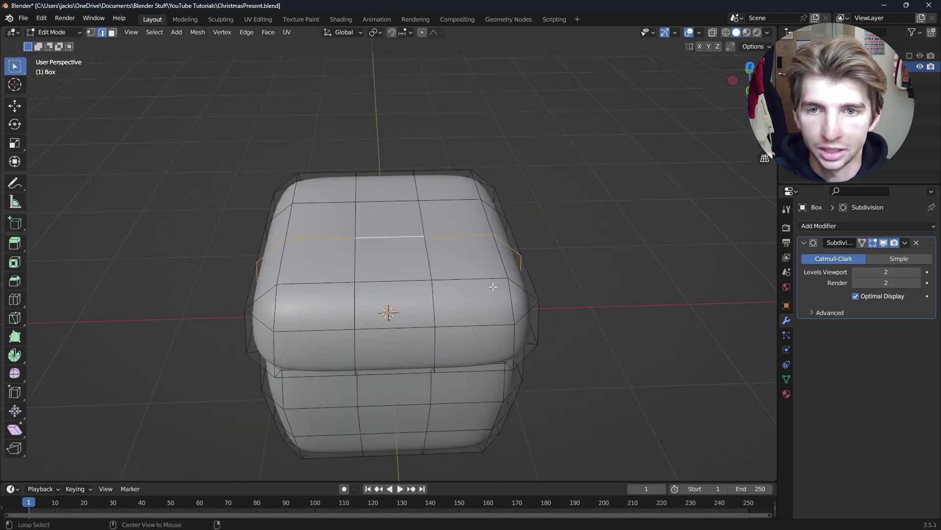
- Duplicate the central face loop running along the Y axis in place and separate it into its own object
{"action": "key", "text": "3"}
{"action": "left_click", "coordinate": [395, 211], "text": "alt"}
{"action": "middle_click_drag", "start_coordinate": [513, 214], "coordinate": [417, 240]}
{"action": "key", "text": "g"}
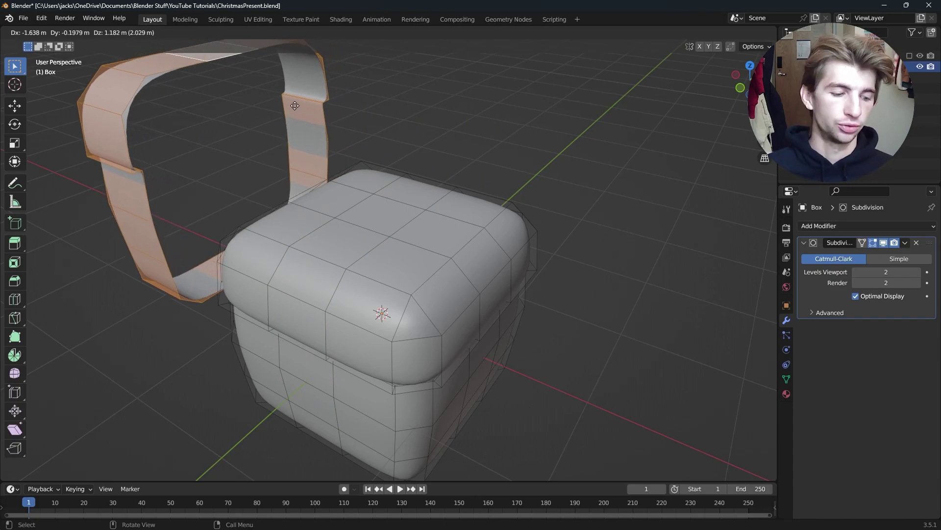
{"action": "key", "text": "Escape"}
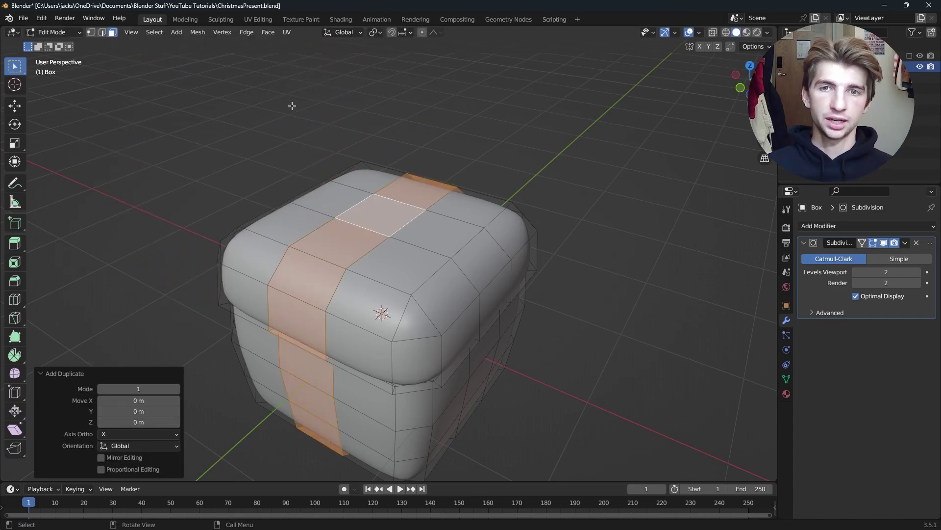
{"action": "key", "text": "p"}
{"action": "left_click", "coordinate": [601, 225]}
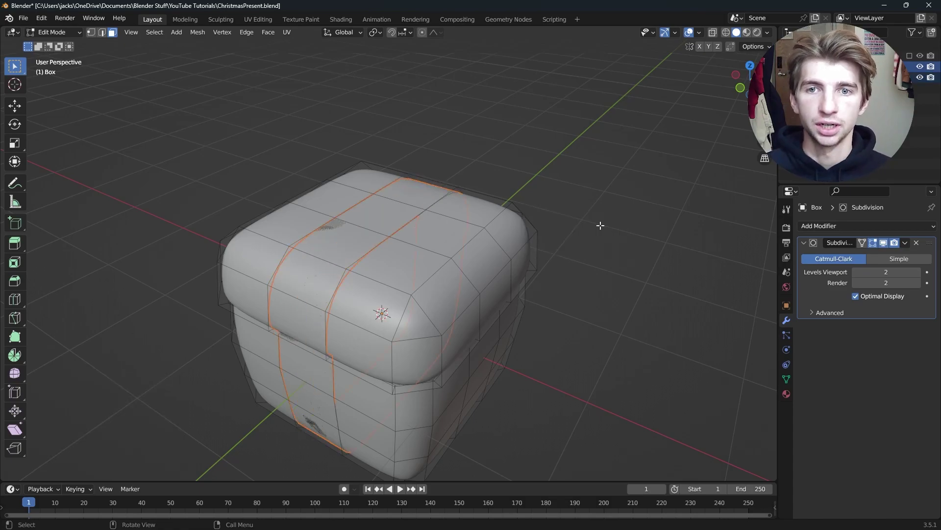
- Try moving the separated strip and the box in Object Mode to check their independence, cancelling each move
{"action": "key", "text": "Tab"}
{"action": "left_click", "coordinate": [374, 223]}
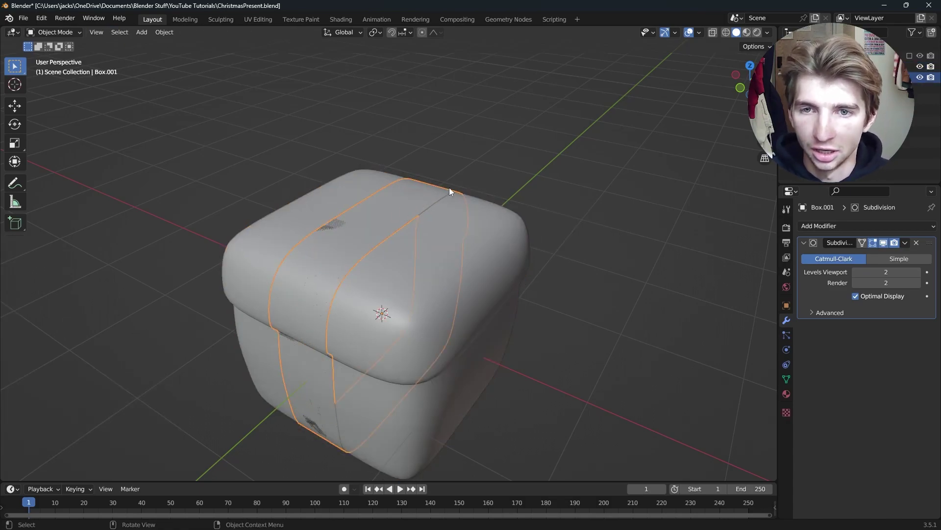
{"action": "key", "text": "g"}
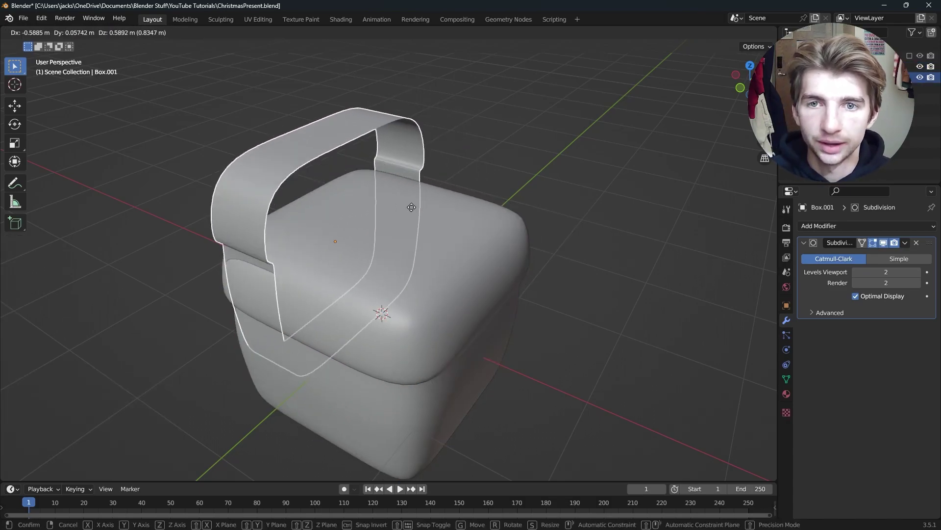
{"action": "key", "text": "Escape"}
{"action": "left_click", "coordinate": [466, 302]}
{"action": "key", "text": "g"}
{"action": "key", "text": "Escape"}
{"action": "left_click", "coordinate": [352, 239]}
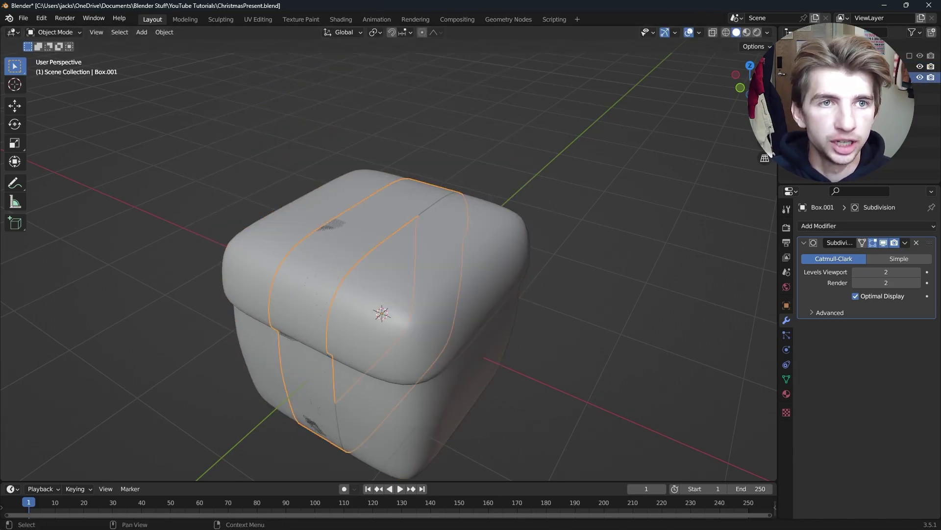
- Duplicate the box's central face loop running along the X axis in place and separate it into its own object
{"action": "left_click", "coordinate": [834, 66]}
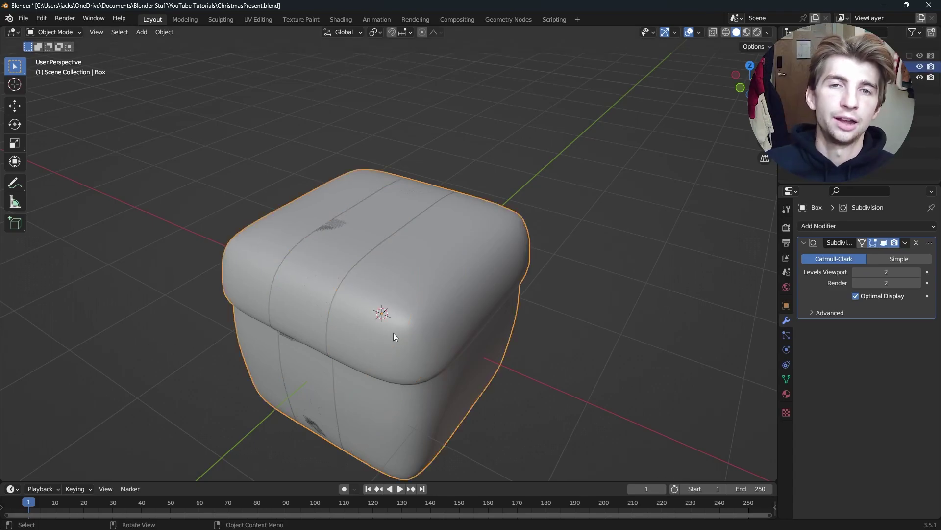
{"action": "key", "text": "Tab"}
{"action": "middle_click_drag", "start_coordinate": [466, 251], "coordinate": [438, 250]}
{"action": "left_click", "coordinate": [376, 235], "text": "alt"}
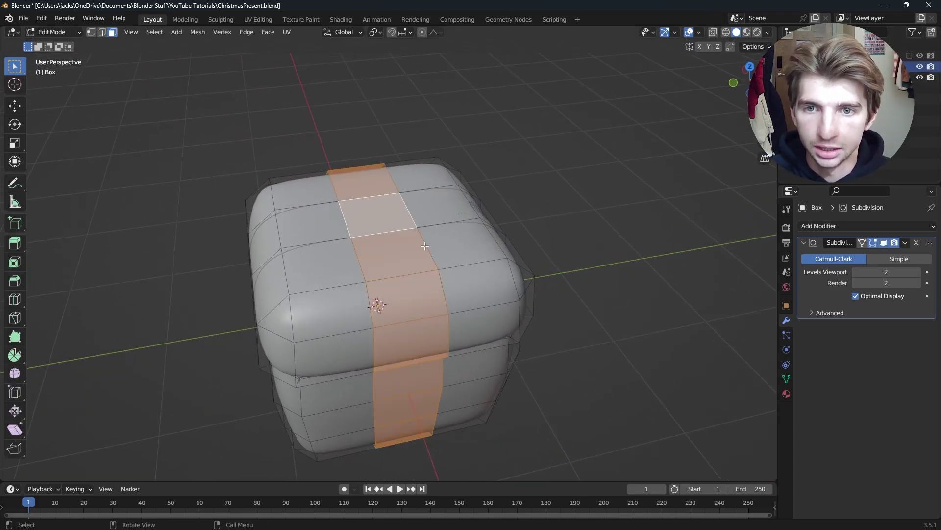
{"action": "middle_click_drag", "start_coordinate": [375, 236], "coordinate": [402, 237]}
{"action": "middle_click_drag", "start_coordinate": [428, 346], "coordinate": [515, 267]}
{"action": "key", "text": "g"}
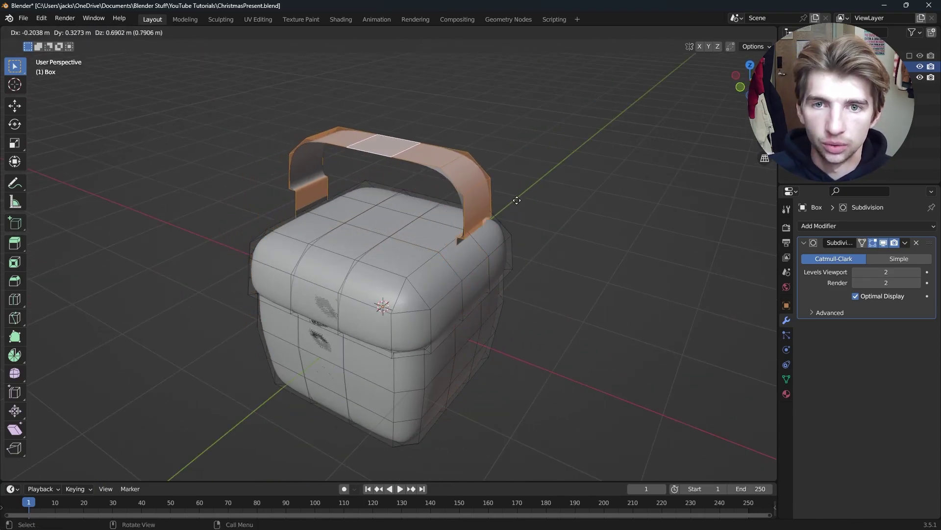
{"action": "right_click", "coordinate": [488, 206]}
{"action": "key", "text": "p"}
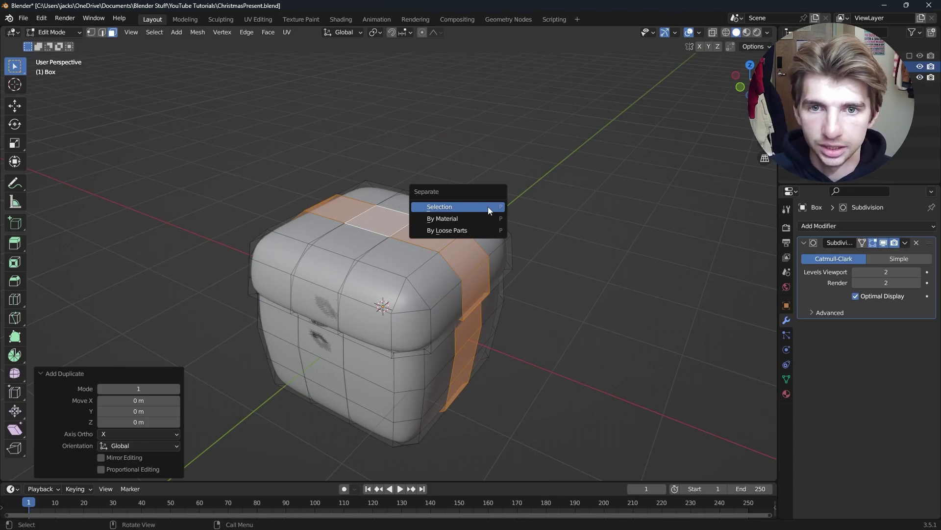
{"action": "left_click", "coordinate": [487, 206]}
- Try moving the second separated strip away from the box in Object Mode, then cancel the move
{"action": "key", "text": "Tab"}
{"action": "left_click", "coordinate": [461, 249]}
{"action": "key", "text": "g"}
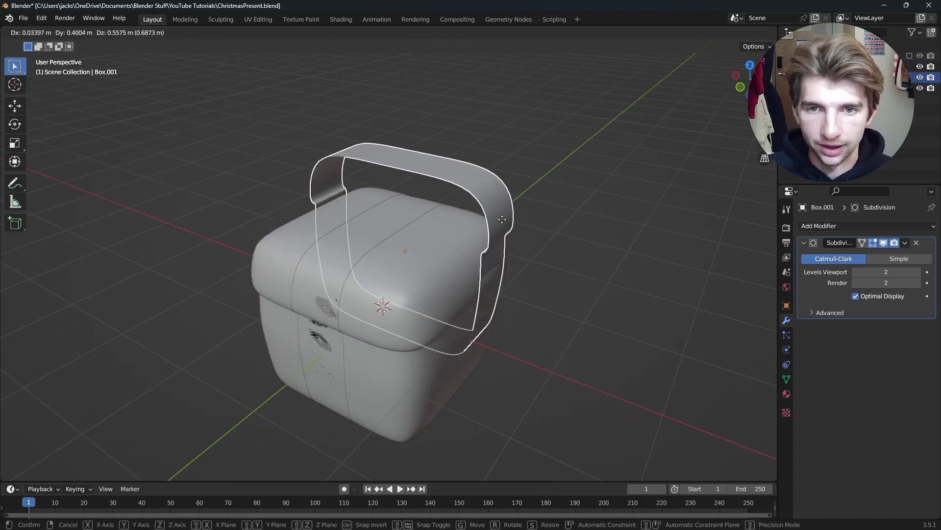
{"action": "key", "text": "Escape"}
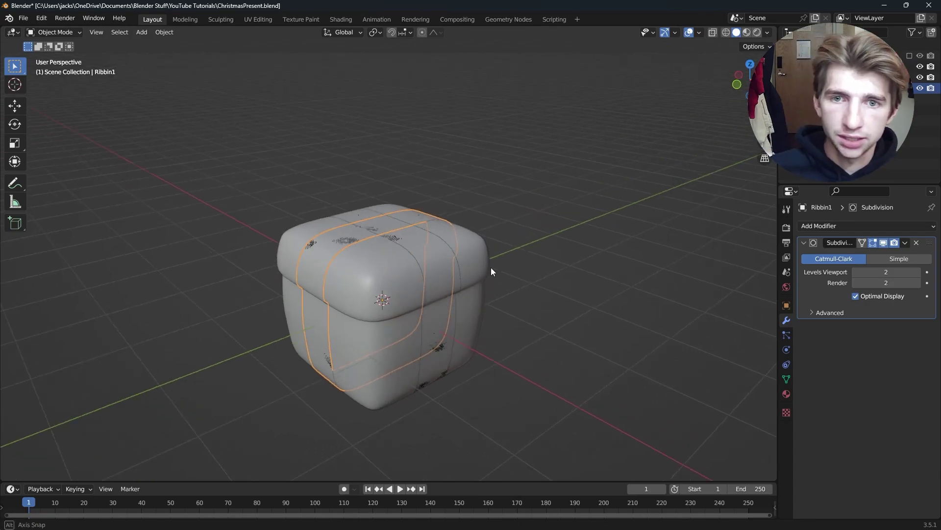
- Thicken the Ribbin1 strip by extruding all its faces outward along their normals
{"action": "scroll", "coordinate": [490, 267], "scroll_direction": "up", "scroll_amount": 3}
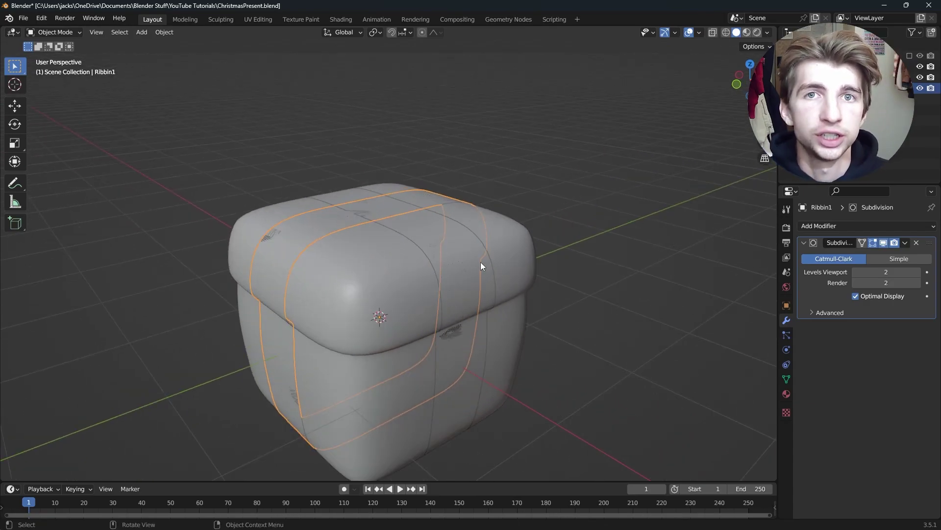
{"action": "scroll", "coordinate": [481, 266], "scroll_direction": "up", "scroll_amount": 3}
{"action": "key", "text": "Tab"}
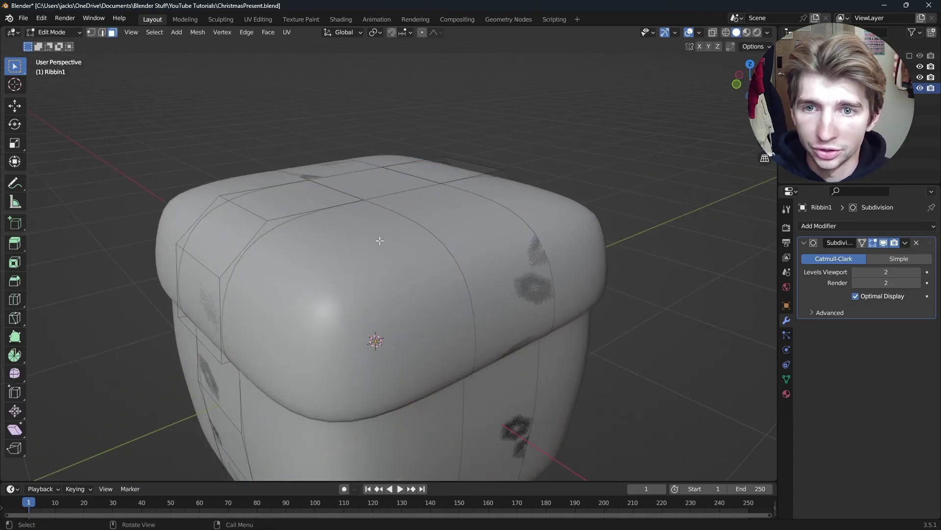
{"action": "middle_click_drag", "start_coordinate": [325, 229], "coordinate": [341, 232]}
{"action": "key", "text": "a"}
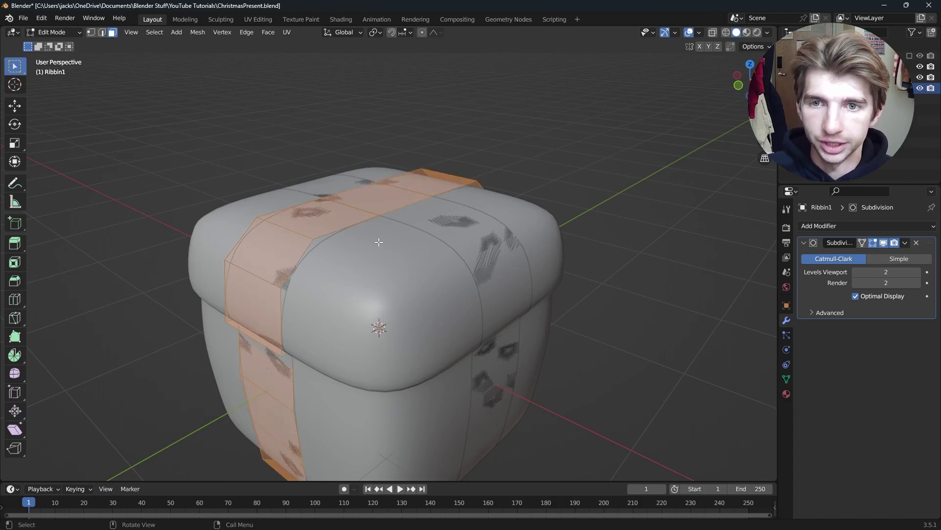
{"action": "scroll", "coordinate": [393, 248], "scroll_direction": "up", "scroll_amount": 1}
{"action": "key", "text": "alt+e"}
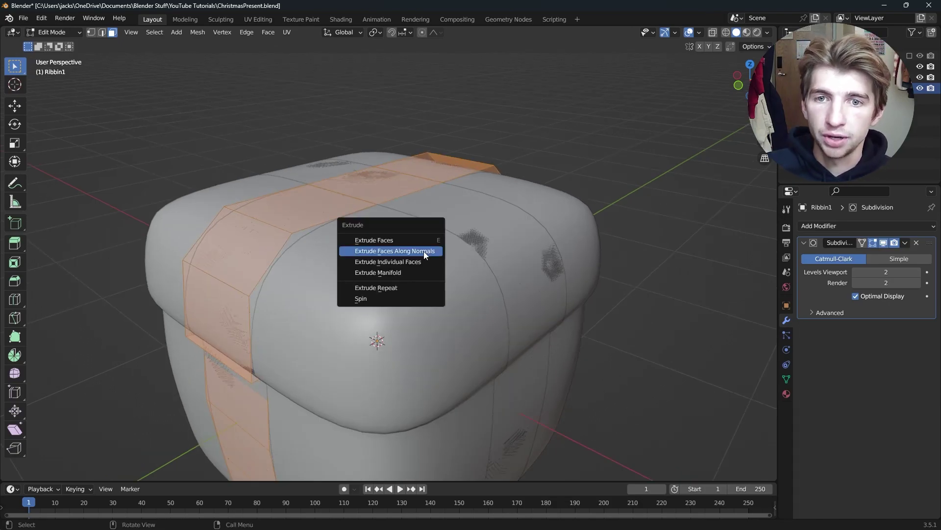
{"action": "left_click", "coordinate": [424, 251]}
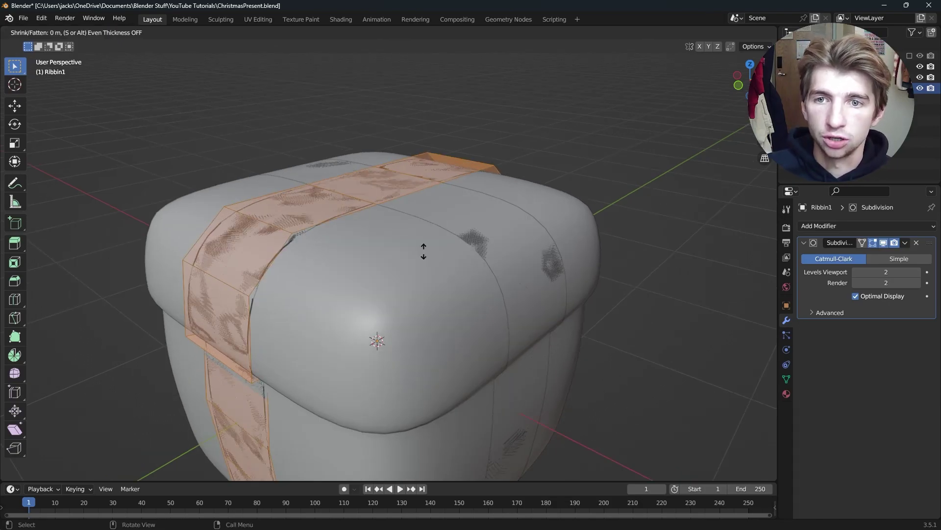
{"action": "left_click", "coordinate": [424, 221]}
{"action": "middle_click_drag", "start_coordinate": [424, 221], "coordinate": [489, 220]}
{"action": "key", "text": "Tab"}
- Extrude all faces of the second ribbon strip, Box.001, outward along their normals by about 0.04 m
{"action": "left_click", "coordinate": [490, 221]}
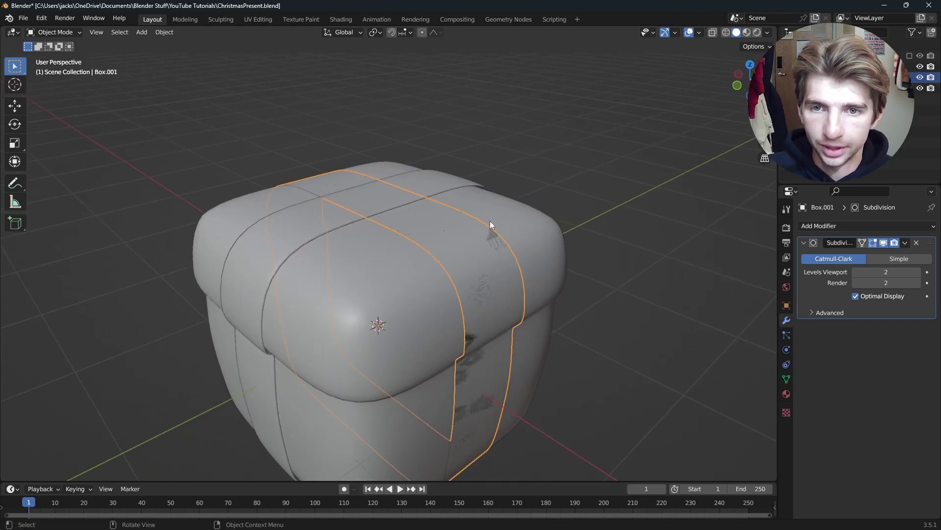
{"action": "key", "text": "Tab"}
{"action": "key", "text": "l"}
{"action": "key", "text": "alt+e"}
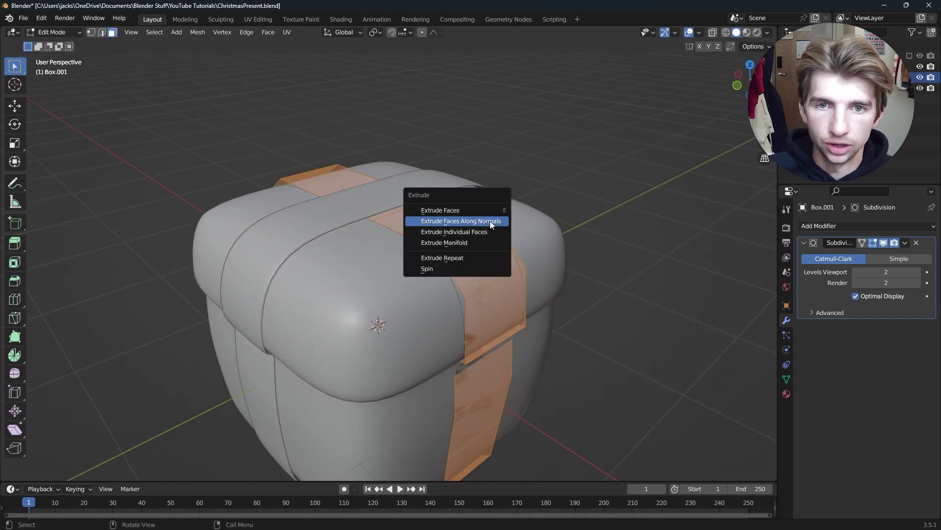
{"action": "left_click", "coordinate": [490, 221]}
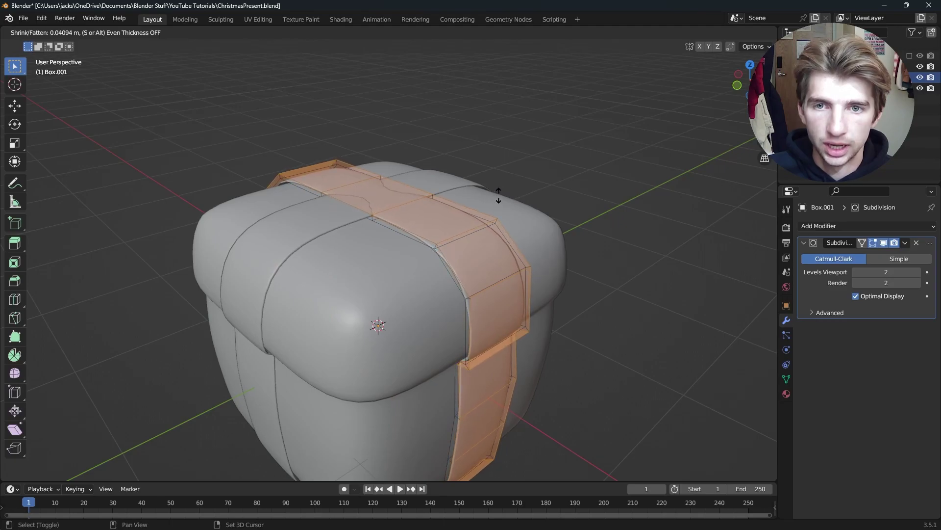
{"action": "left_click", "coordinate": [500, 192]}
{"action": "key", "text": "Tab"}
- Try scaling the second ribbon, Box.001, up uniformly to about 1.01 so it clears the first ribbon
{"action": "middle_click_drag", "start_coordinate": [411, 235], "coordinate": [449, 240]}
{"action": "scroll", "coordinate": [448, 240], "scroll_direction": "down", "scroll_amount": 3}
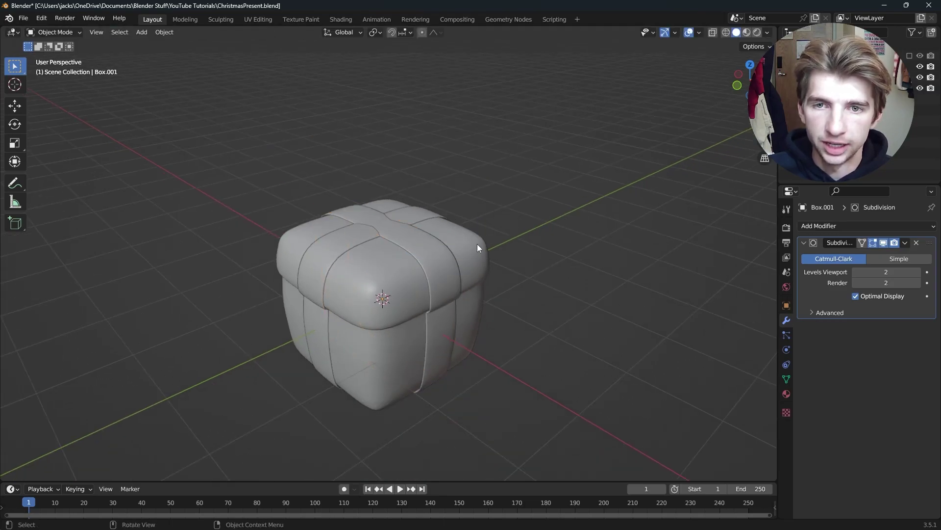
{"action": "scroll", "coordinate": [498, 240], "scroll_direction": "up", "scroll_amount": 3}
{"action": "left_click", "coordinate": [462, 255]}
{"action": "scroll", "coordinate": [461, 255], "scroll_direction": "up", "scroll_amount": 4}
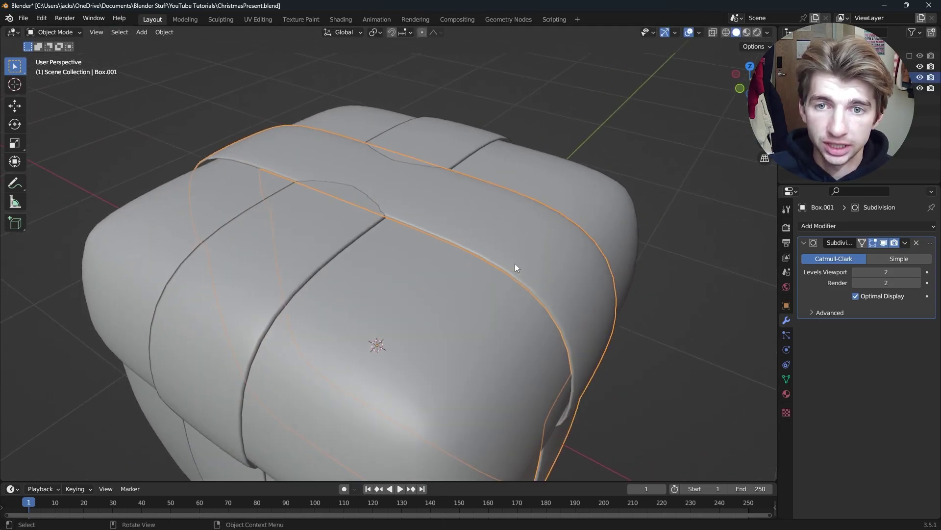
{"action": "key", "text": "s"}
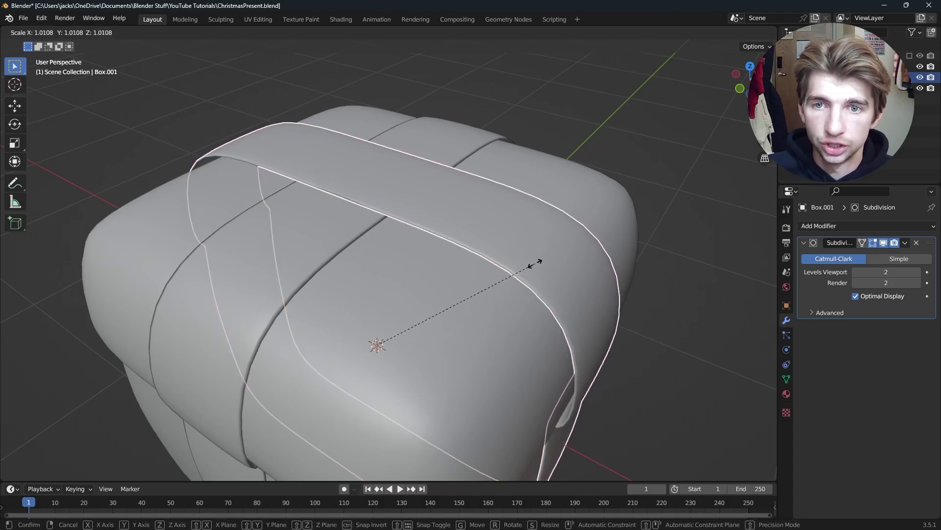
{"action": "left_click", "coordinate": [539, 264]}
- Inspect the two ribbons from several sides, checking how they overlap where they cross
{"action": "scroll", "coordinate": [684, 281], "scroll_direction": "down", "scroll_amount": 3}
{"action": "middle_click_drag", "start_coordinate": [682, 281], "coordinate": [451, 277]}
{"action": "scroll", "coordinate": [416, 255], "scroll_direction": "up", "scroll_amount": 3}
{"action": "scroll", "coordinate": [415, 239], "scroll_direction": "down", "scroll_amount": 4}
{"action": "scroll", "coordinate": [448, 198], "scroll_direction": "up", "scroll_amount": 3}
{"action": "middle_click_drag", "start_coordinate": [520, 319], "coordinate": [511, 320]}
{"action": "left_click", "coordinate": [511, 321]}
{"action": "key", "text": "Tab"}
{"action": "scroll", "coordinate": [525, 327], "scroll_direction": "up", "scroll_amount": 2}
{"action": "middle_click_drag", "start_coordinate": [604, 369], "coordinate": [502, 262]}
{"action": "scroll", "coordinate": [554, 355], "scroll_direction": "down", "scroll_amount": 3}
{"action": "scroll", "coordinate": [527, 272], "scroll_direction": "up", "scroll_amount": 3}
{"action": "scroll", "coordinate": [527, 273], "scroll_direction": "down", "scroll_amount": 4}
{"action": "key", "text": "Tab"}
{"action": "key", "text": "Tab"}
{"action": "key", "text": "Tab"}
- Raise the second ribbon's central top face, where it crosses the first ribbon, about 0.028 m along Z
{"action": "left_click", "coordinate": [464, 256]}
{"action": "scroll", "coordinate": [422, 249], "scroll_direction": "up", "scroll_amount": 3}
{"action": "middle_click_drag", "start_coordinate": [449, 192], "coordinate": [441, 256]}
{"action": "key", "text": "Tab"}
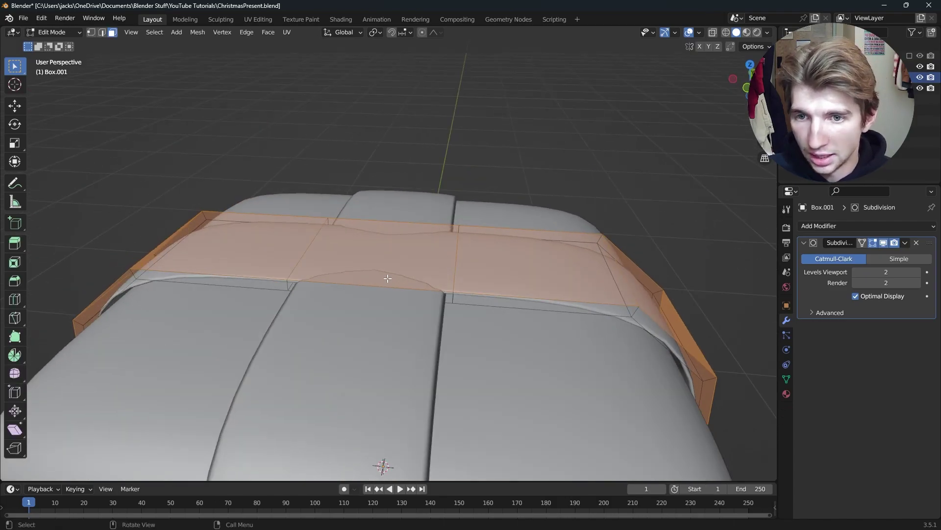
{"action": "left_click", "coordinate": [368, 245]}
{"action": "key", "text": "g"}
{"action": "key", "text": "z"}
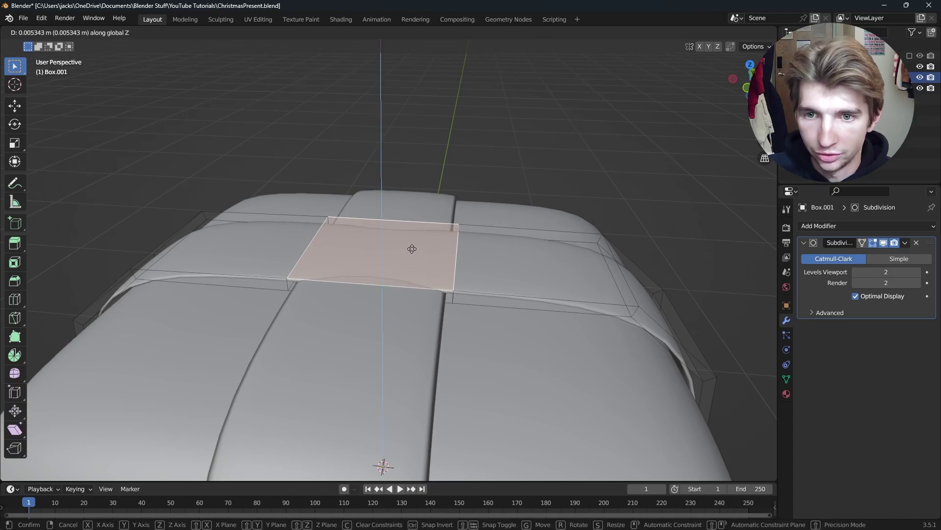
{"action": "left_click", "coordinate": [417, 206]}
{"action": "scroll", "coordinate": [418, 207], "scroll_direction": "down", "scroll_amount": 4}
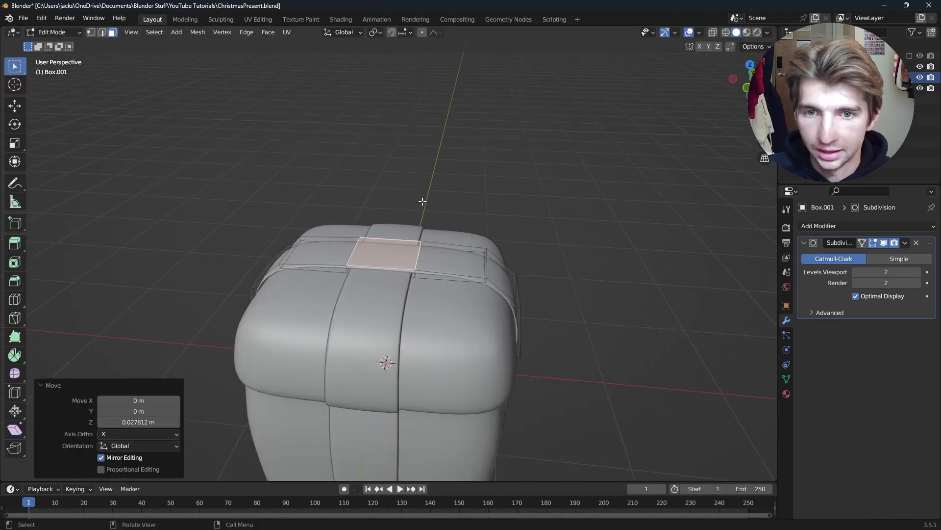
- Lower the second ribbon's central face on the underside of the box by about 0.03 m along Z
{"action": "key", "text": "Tab"}
{"action": "middle_click_drag", "start_coordinate": [423, 340], "coordinate": [450, 281]}
{"action": "key", "text": "Tab"}
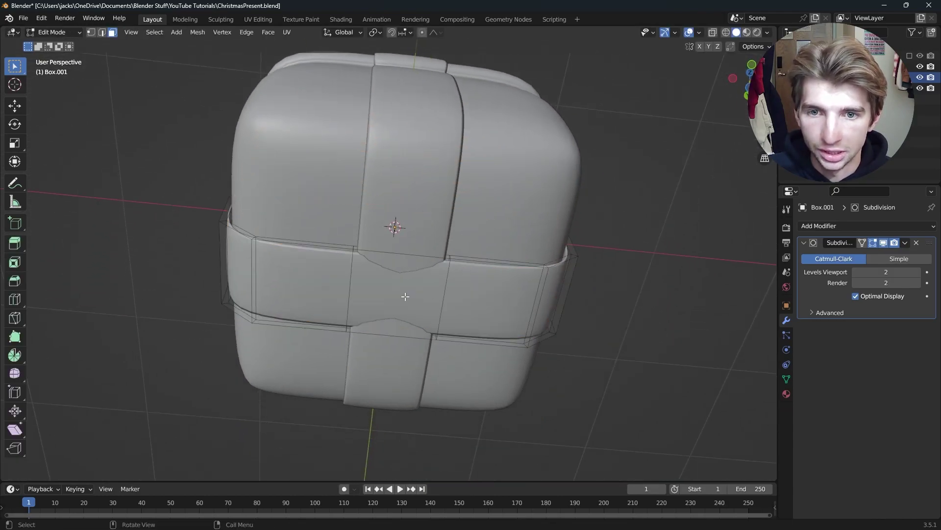
{"action": "left_click", "coordinate": [437, 274]}
{"action": "key", "text": "g"}
{"action": "key", "text": "z"}
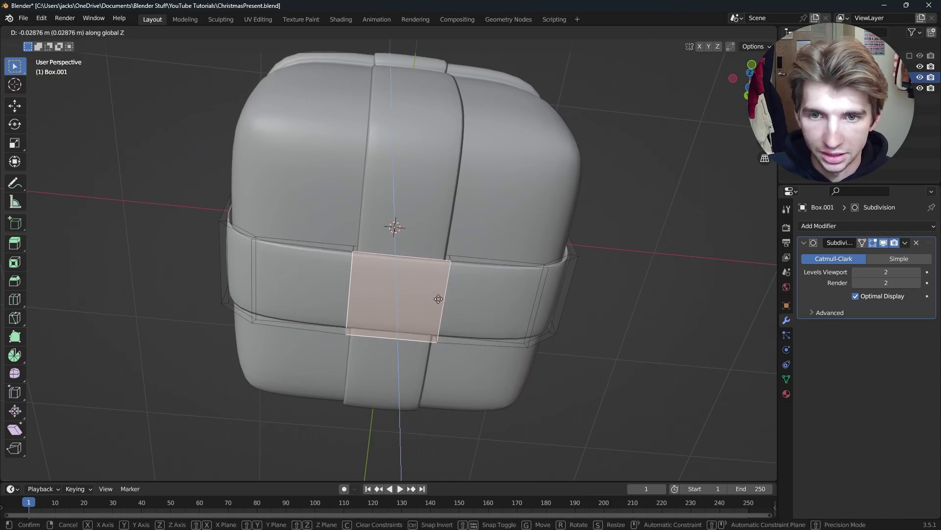
{"action": "left_click", "coordinate": [438, 295]}
{"action": "middle_click_drag", "start_coordinate": [439, 295], "coordinate": [465, 330]}
{"action": "key", "text": "Tab"}
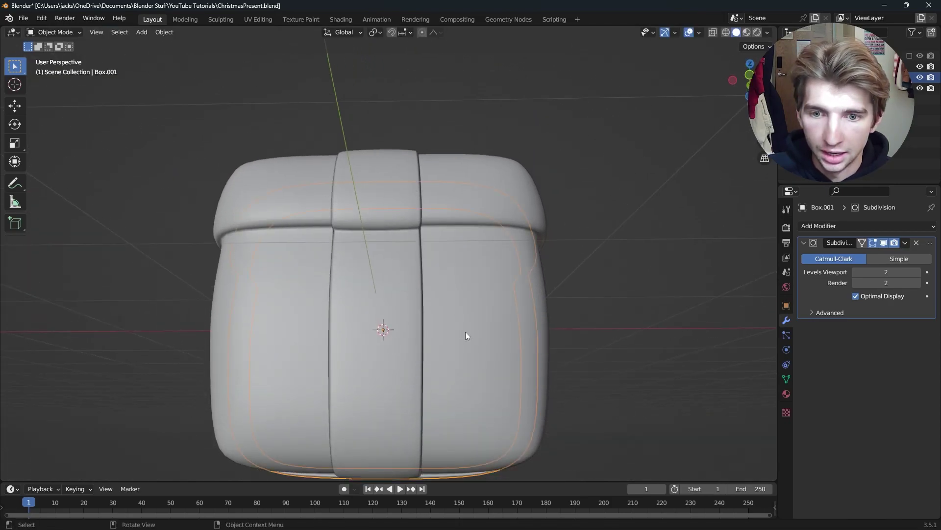
{"action": "scroll", "coordinate": [466, 331], "scroll_direction": "down", "scroll_amount": 5}
{"action": "scroll", "coordinate": [497, 298], "scroll_direction": "up", "scroll_amount": 4}
{"action": "middle_click_drag", "start_coordinate": [496, 298], "coordinate": [473, 324]}
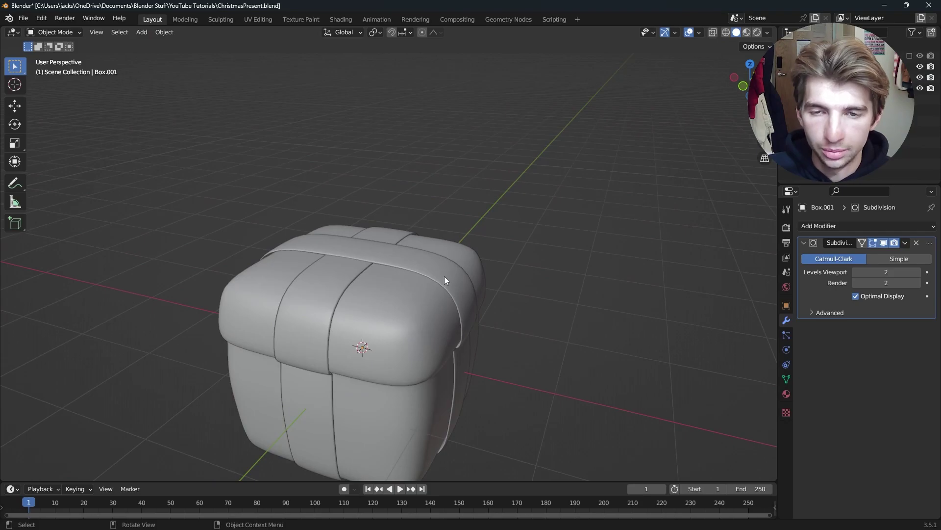
- Duplicate the second ribbon's three top faces in place and separate the copy into its own object
{"action": "left_click", "coordinate": [402, 272]}
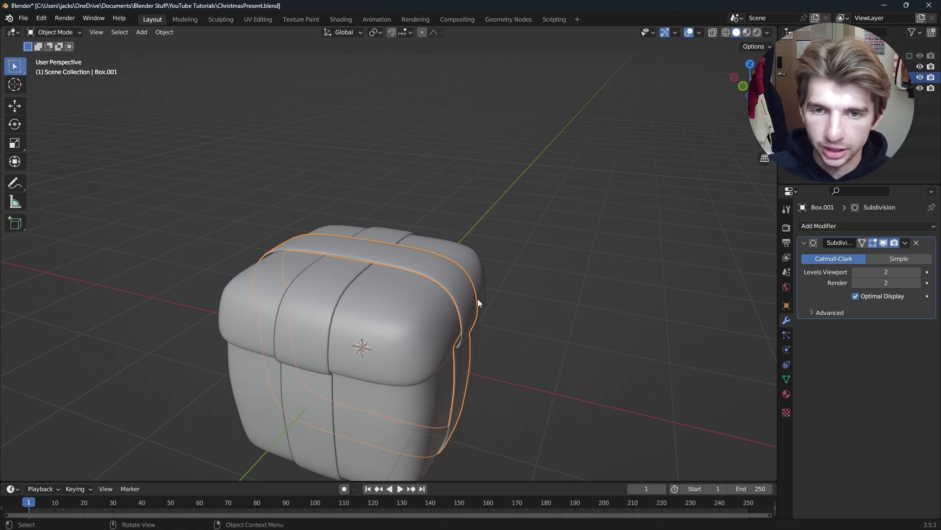
{"action": "key", "text": "Tab"}
{"action": "scroll", "coordinate": [478, 298], "scroll_direction": "up", "scroll_amount": 4}
{"action": "middle_click_drag", "start_coordinate": [478, 299], "coordinate": [304, 331]}
{"action": "left_click", "coordinate": [346, 323]}
{"action": "left_click", "coordinate": [346, 323], "text": "shift"}
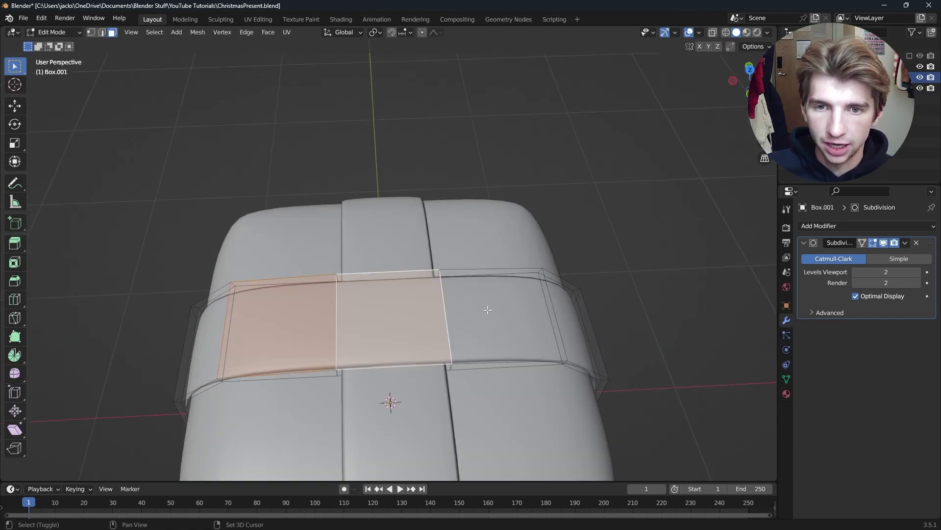
{"action": "scroll", "coordinate": [491, 323], "scroll_direction": "down", "scroll_amount": 4}
{"action": "middle_click_drag", "start_coordinate": [494, 343], "coordinate": [461, 291]}
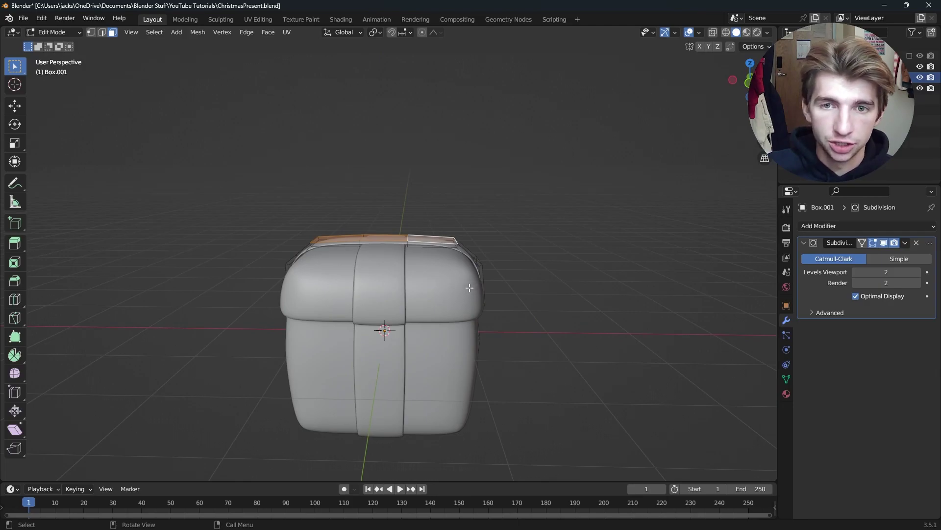
{"action": "key", "text": "shift+d"}
{"action": "right_click", "coordinate": [440, 214]}
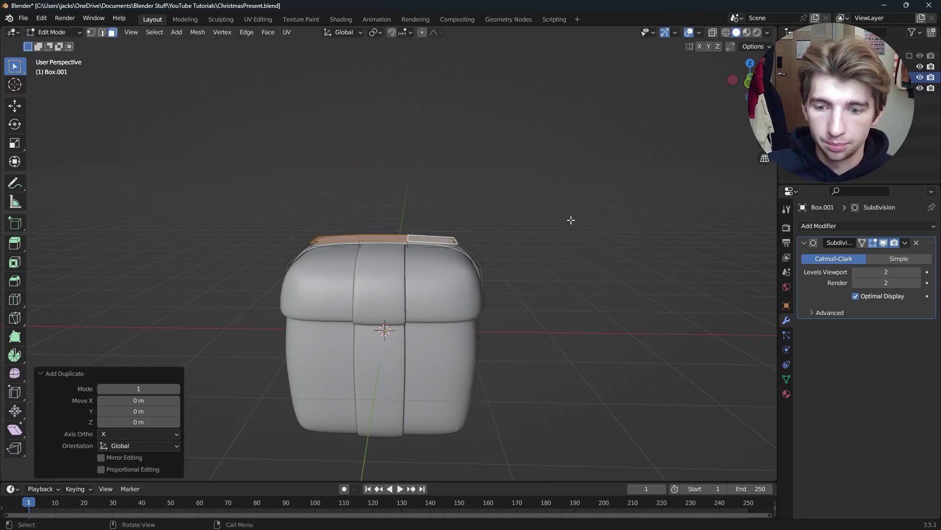
{"action": "middle_click_drag", "start_coordinate": [572, 218], "coordinate": [558, 231]}
{"action": "key", "text": "p"}
{"action": "left_click", "coordinate": [558, 231]}
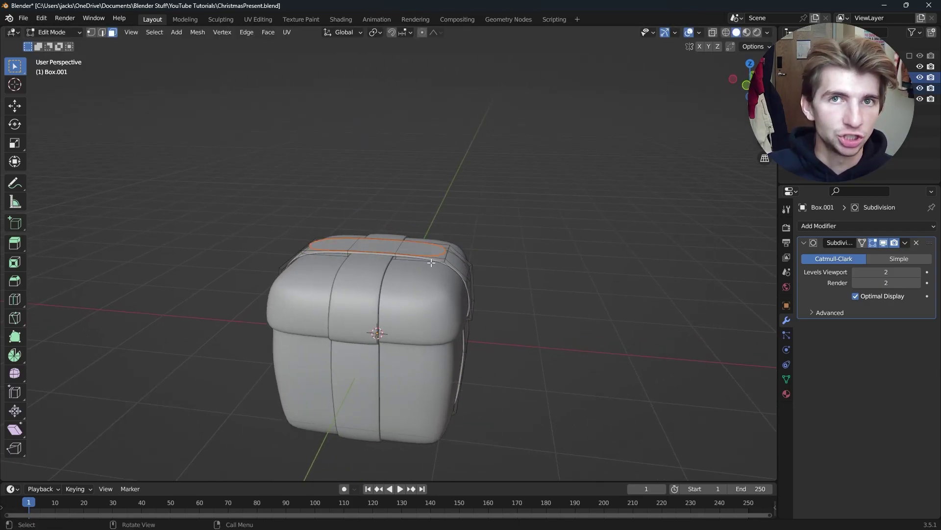
- Move the separated top strip, Box.002, about 0.19 m up along Z above the lid
{"action": "key", "text": "Tab"}
{"action": "left_click", "coordinate": [421, 248]}
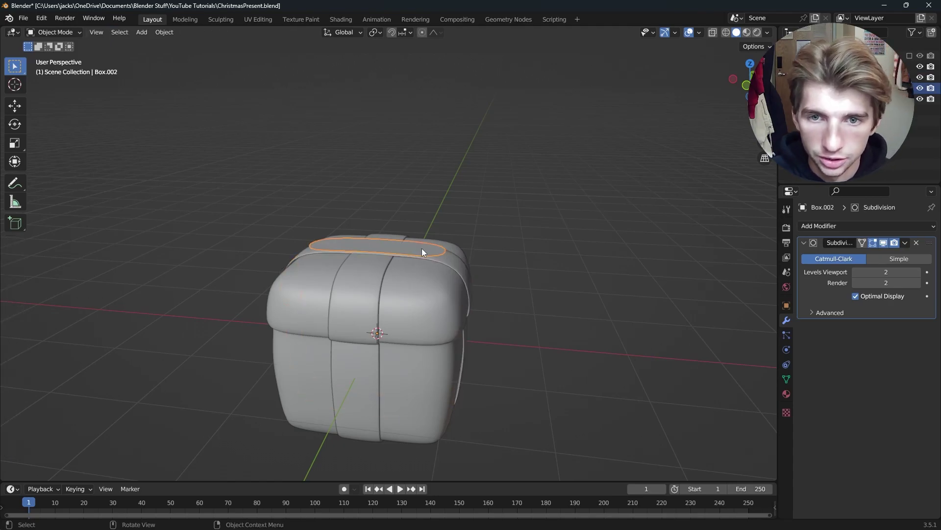
{"action": "key", "text": "g"}
{"action": "key", "text": "z"}
{"action": "left_click", "coordinate": [434, 123]}
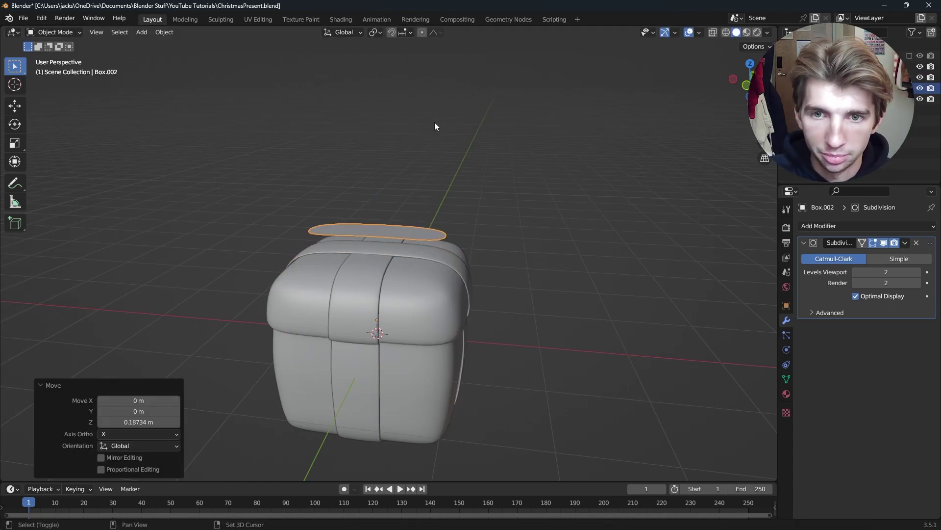
- Select the four vertices of the raised strip's middle face and snap the 3D cursor to them
{"action": "scroll", "coordinate": [437, 167], "scroll_direction": "down", "scroll_amount": 2}
{"action": "scroll", "coordinate": [443, 218], "scroll_direction": "up", "scroll_amount": 8}
{"action": "middle_click_drag", "start_coordinate": [447, 226], "coordinate": [442, 253]}
{"action": "key", "text": "Tab"}
{"action": "key", "text": "1"}
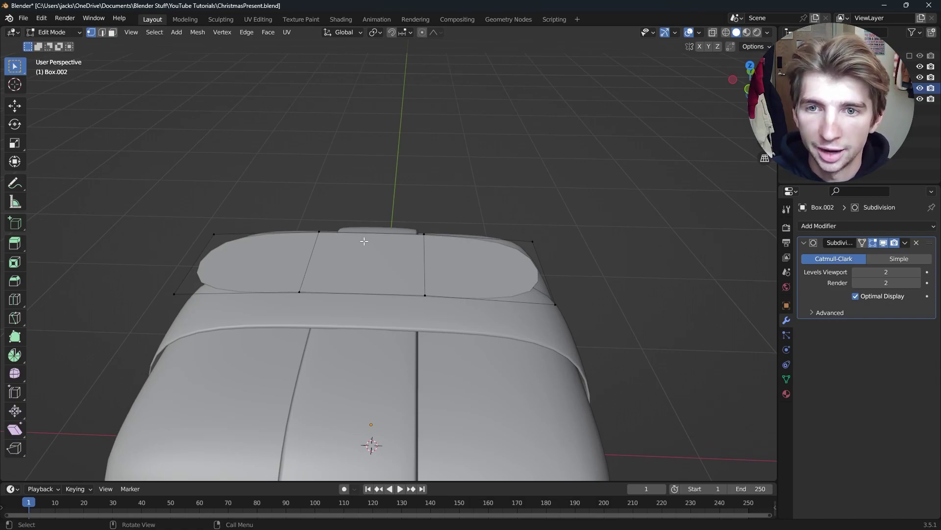
{"action": "middle_click_drag", "start_coordinate": [316, 231], "coordinate": [300, 239]}
{"action": "left_click_drag", "start_coordinate": [302, 239], "coordinate": [479, 373]}
{"action": "scroll", "coordinate": [479, 373], "scroll_direction": "down", "scroll_amount": 3}
{"action": "middle_click_drag", "start_coordinate": [479, 373], "coordinate": [493, 292]}
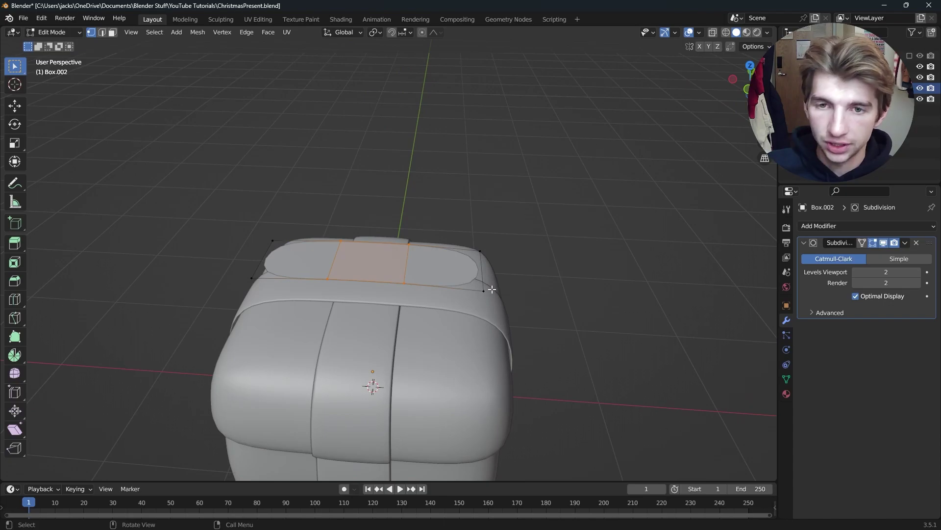
{"action": "key", "text": "shift+s"}
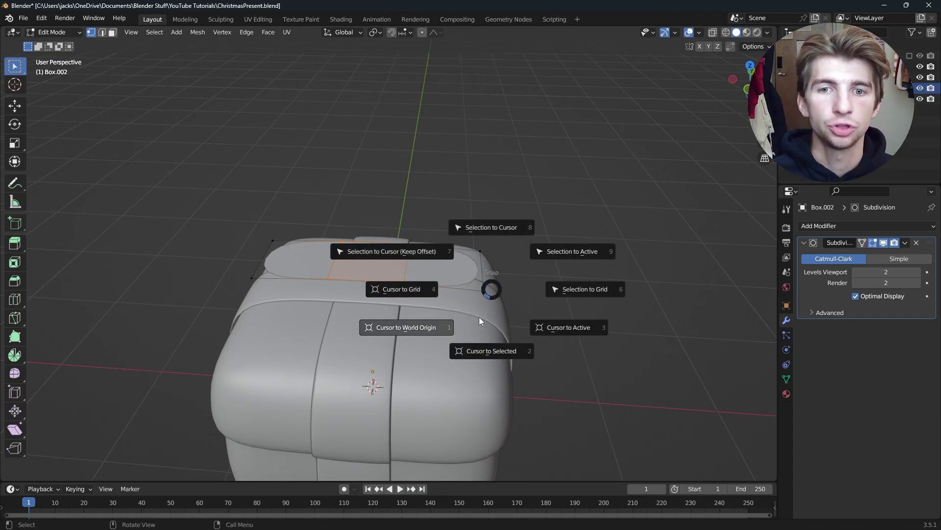
{"action": "left_click", "coordinate": [489, 349]}
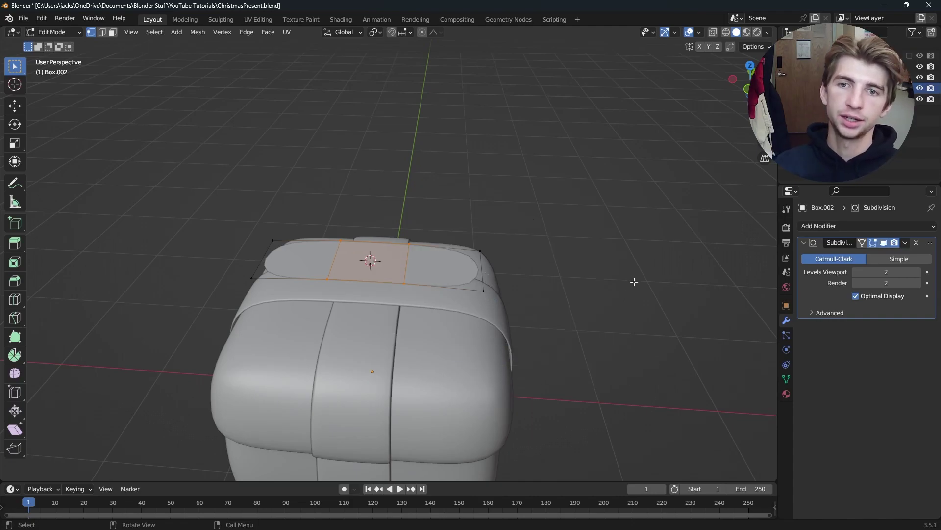
- Select the two vertices at the strip's negative-X end and set the transform pivot point to 3D Cursor
{"action": "middle_click_drag", "start_coordinate": [381, 338], "coordinate": [392, 330]}
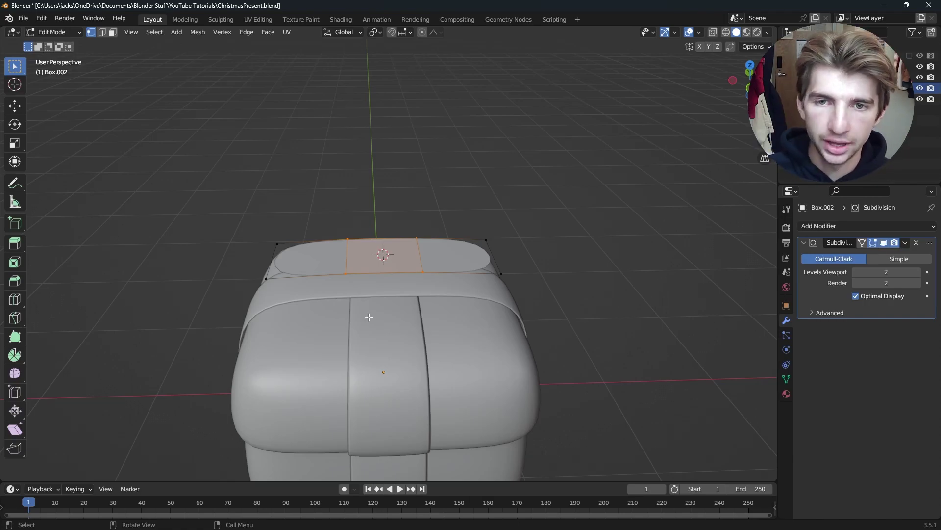
{"action": "left_click", "coordinate": [275, 241]}
{"action": "left_click", "coordinate": [266, 279], "text": "shift"}
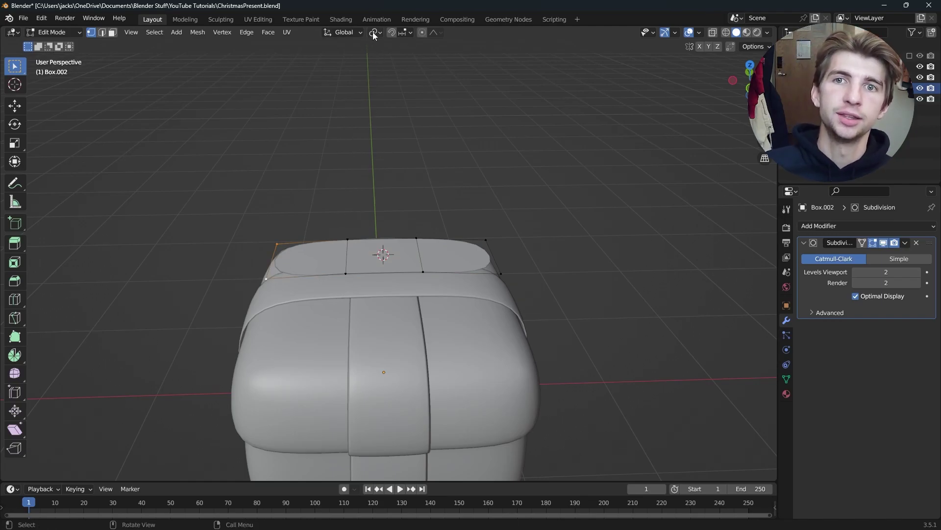
{"action": "left_click", "coordinate": [375, 34]}
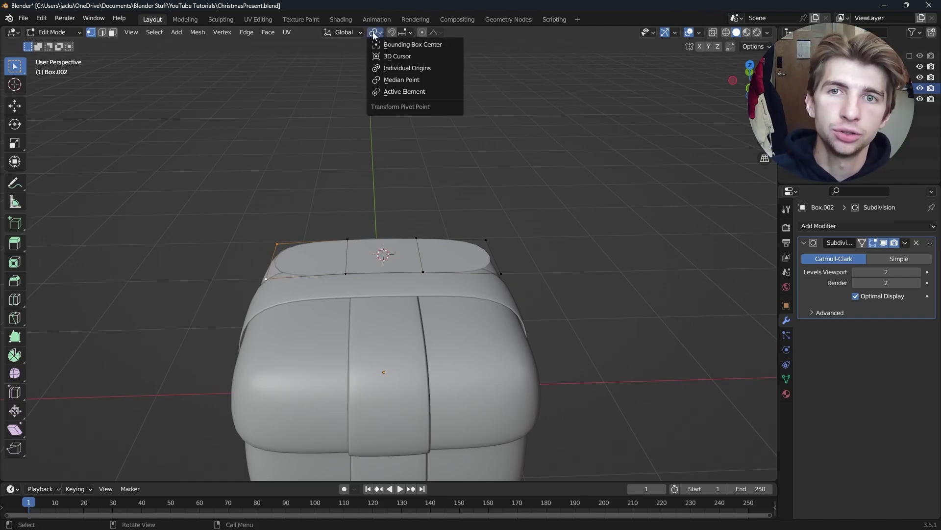
{"action": "left_click", "coordinate": [409, 68]}
- Try rotating the strip's selected end vertices around the global Y axis without proportional editing
{"action": "scroll", "coordinate": [421, 78], "scroll_direction": "down", "scroll_amount": 3}
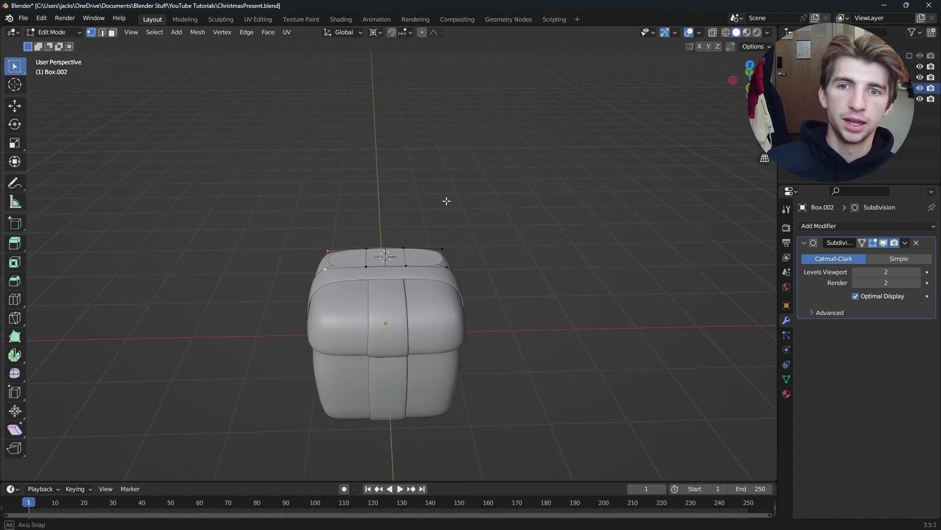
{"action": "middle_click_drag", "start_coordinate": [446, 202], "coordinate": [441, 183]}
{"action": "scroll", "coordinate": [441, 183], "scroll_direction": "up", "scroll_amount": 3}
{"action": "key", "text": "r"}
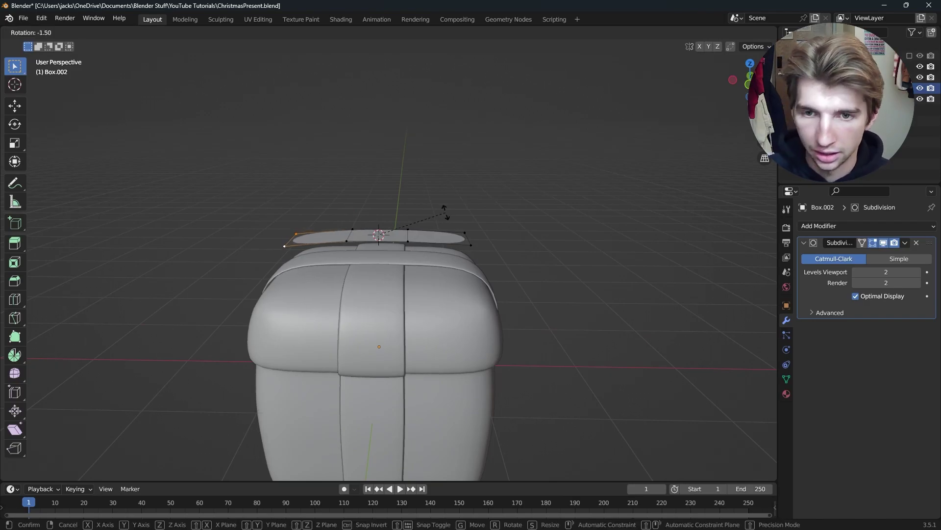
{"action": "key", "text": "y"}
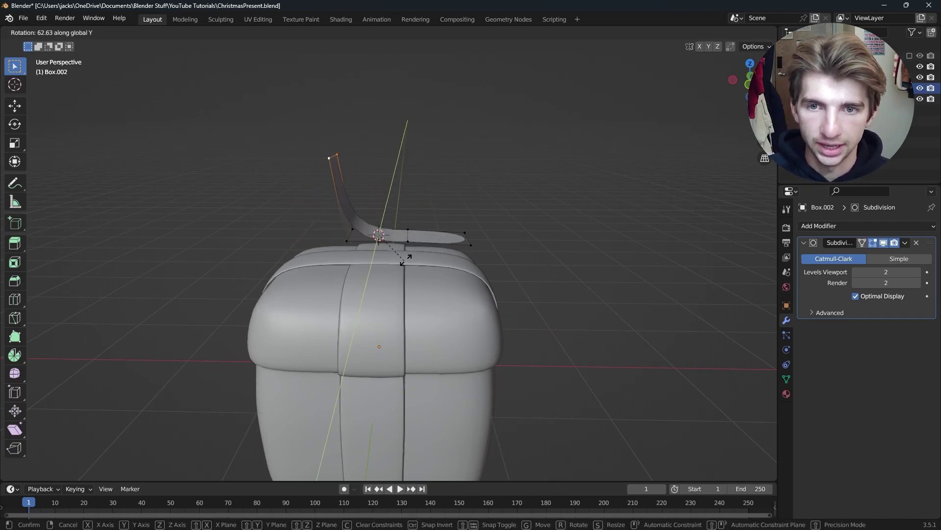
{"action": "key", "text": "Escape"}
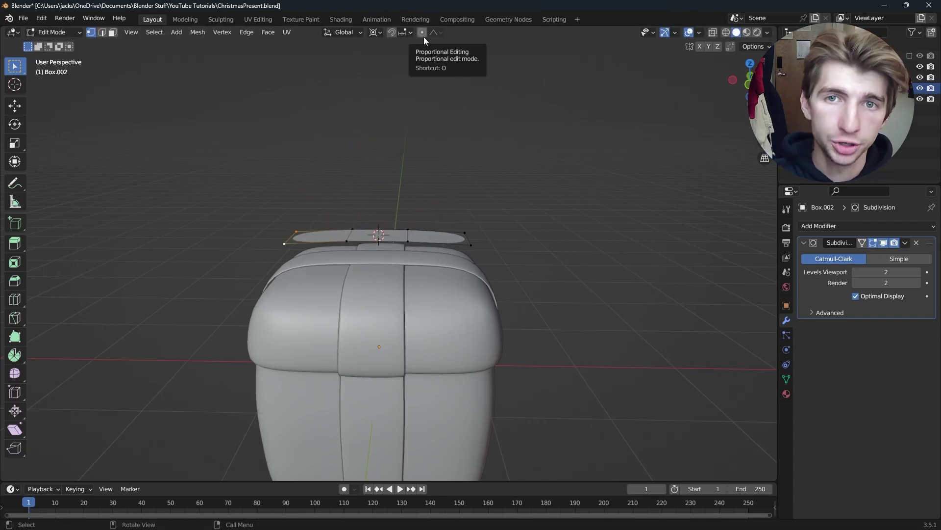
- Enable proportional editing and rotate the strip's end vertices about 184° around global Y to fold it into a loop
{"action": "left_click", "coordinate": [424, 37]}
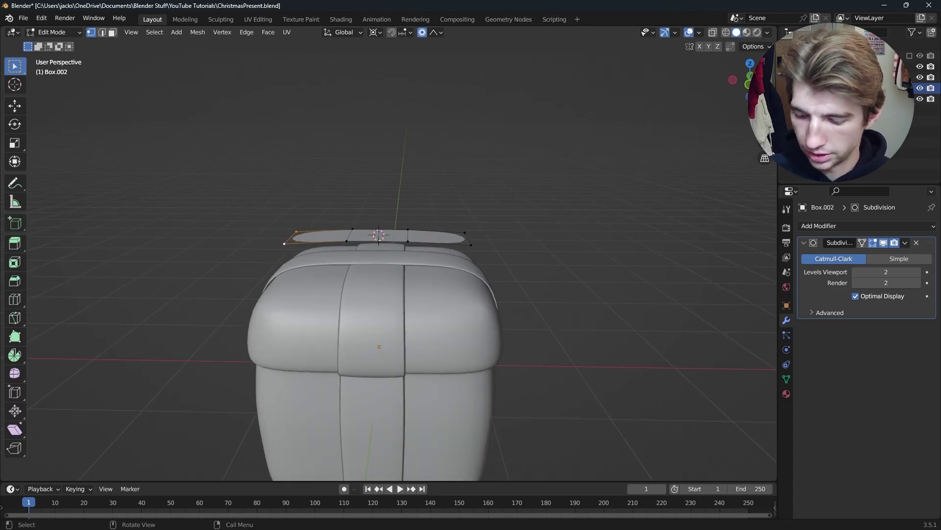
{"action": "key", "text": "r"}
{"action": "key", "text": "y"}
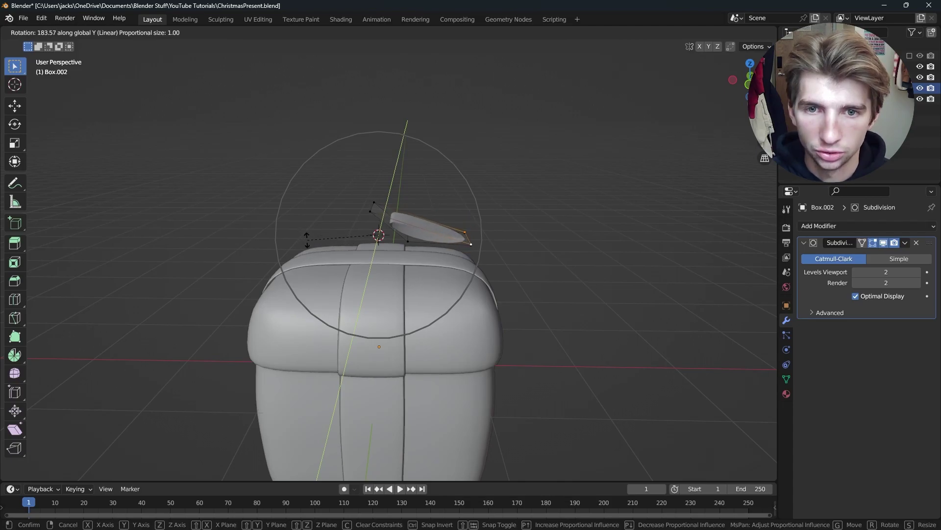
{"action": "left_click", "coordinate": [307, 240]}
{"action": "scroll", "coordinate": [441, 235], "scroll_direction": "up", "scroll_amount": 5}
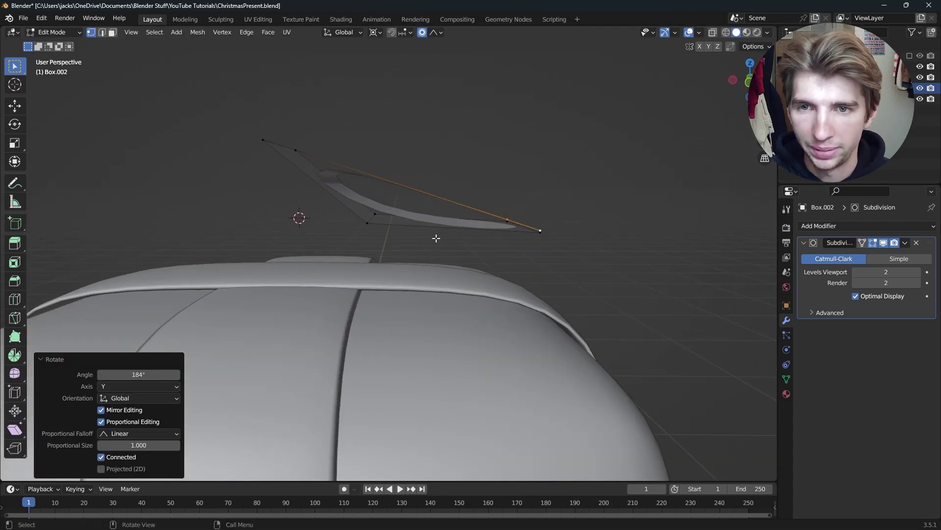
- Move the vertices at the raised, folded end of the bow loop in the positive X direction with a reduced proportional size
{"action": "scroll", "coordinate": [334, 193], "scroll_direction": "down", "scroll_amount": 4}
{"action": "left_click_drag", "start_coordinate": [296, 171], "coordinate": [357, 212]}
{"action": "middle_click_drag", "start_coordinate": [356, 201], "coordinate": [382, 227]}
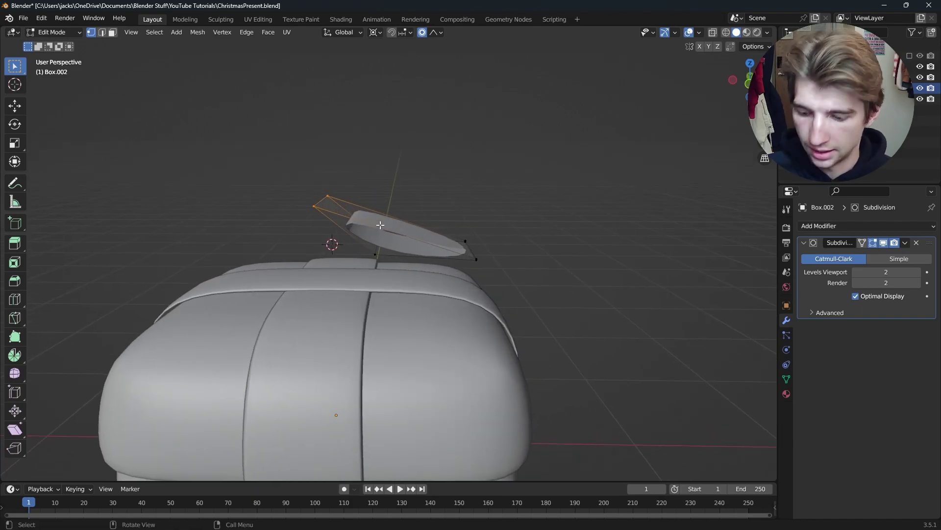
{"action": "key", "text": "g"}
{"action": "key", "text": "x"}
{"action": "scroll", "coordinate": [390, 224], "scroll_direction": "up", "scroll_amount": 15}
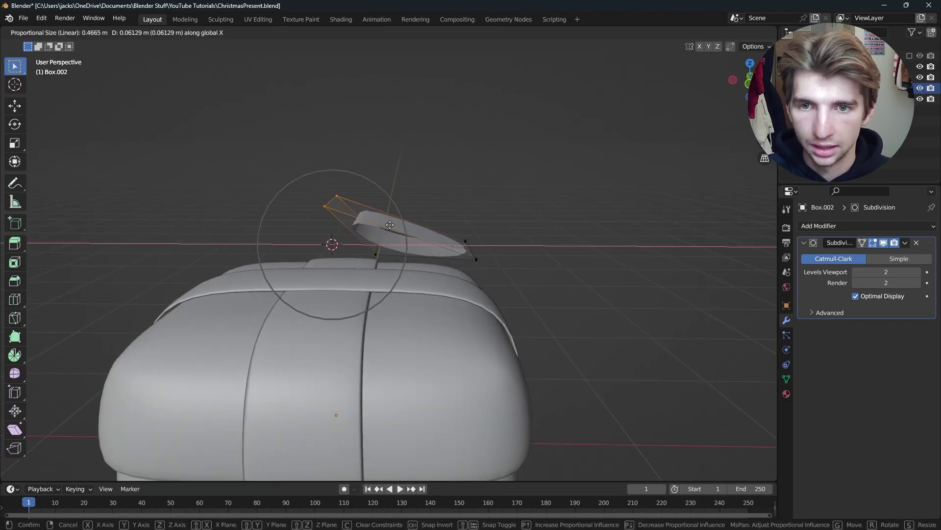
{"action": "left_click", "coordinate": [428, 229]}
- Add an edge loop across the upper side of the bow loop and slide it right up to the pinched end
{"action": "scroll", "coordinate": [427, 229], "scroll_direction": "up", "scroll_amount": 5}
{"action": "middle_click_drag", "start_coordinate": [428, 228], "coordinate": [408, 262]}
{"action": "middle_click_drag", "start_coordinate": [461, 289], "coordinate": [334, 291]}
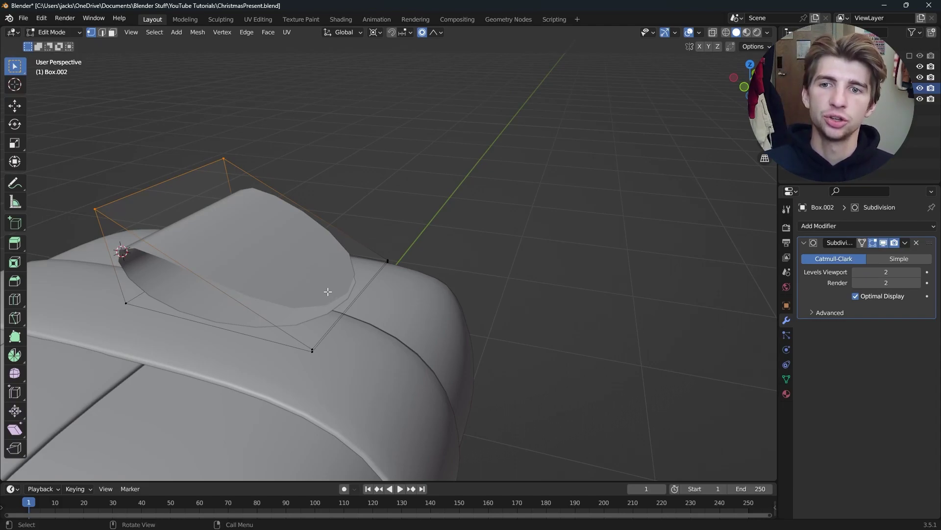
{"action": "mouse_move", "coordinate": [332, 278]}
{"action": "middle_mouse_down"}
{"action": "mouse_move", "coordinate": [284, 269]}
{"action": "mouse_move", "coordinate": [326, 270]}
{"action": "middle_mouse_up"}
{"action": "key", "text": "ctrl+r"}
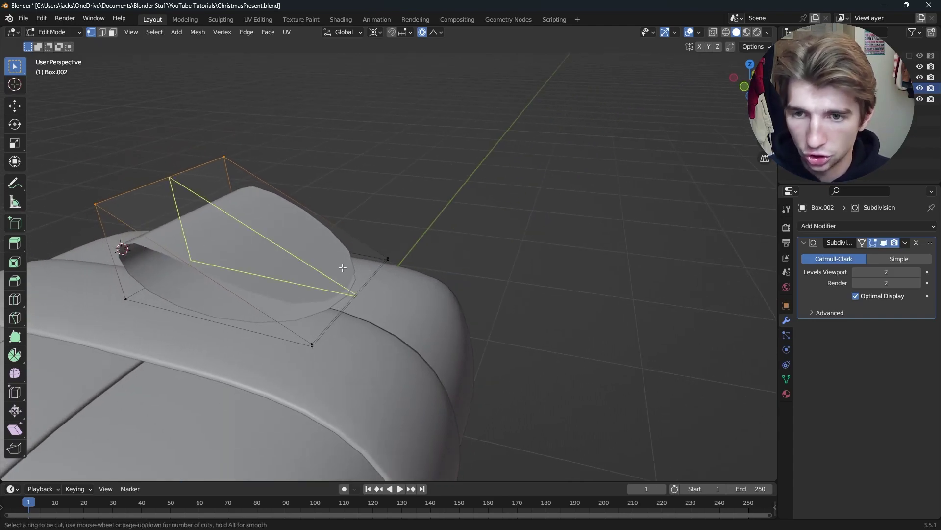
{"action": "left_click", "coordinate": [278, 207]}
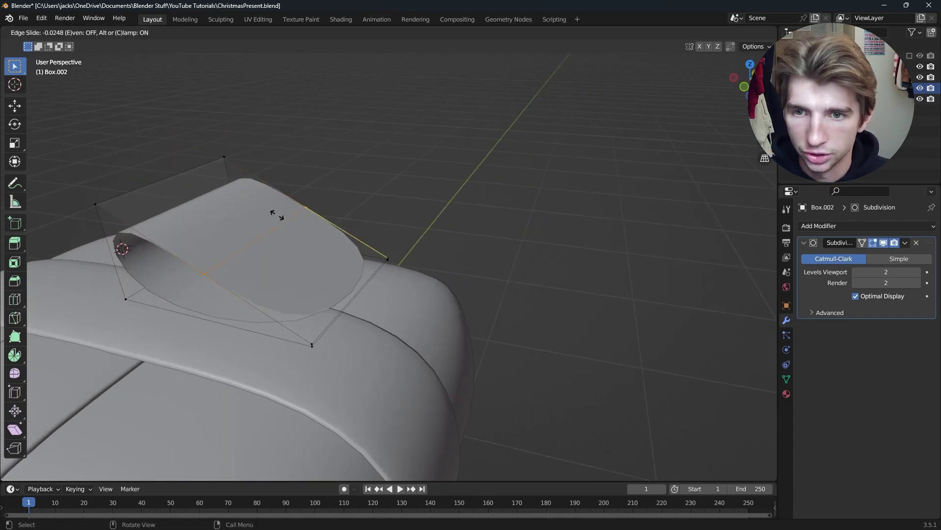
{"action": "left_click", "coordinate": [348, 272]}
- Add an edge loop across the lower side of the bow loop, slide it close to the pinched end and leave Edit Mode
{"action": "middle_click_drag", "start_coordinate": [311, 340], "coordinate": [354, 250]}
{"action": "key", "text": "g"}
{"action": "key", "text": "g"}
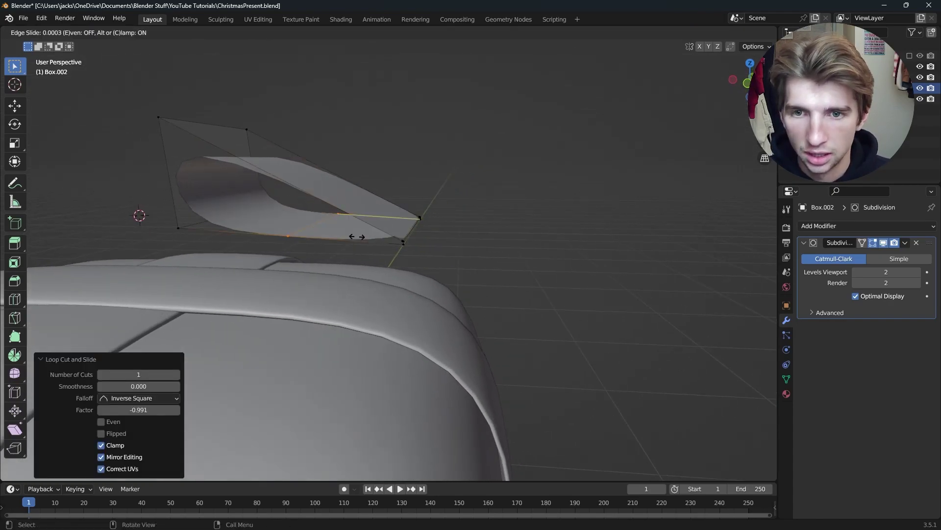
{"action": "left_click", "coordinate": [466, 266]}
{"action": "middle_click_drag", "start_coordinate": [427, 225], "coordinate": [367, 262]}
{"action": "key", "text": "Tab"}
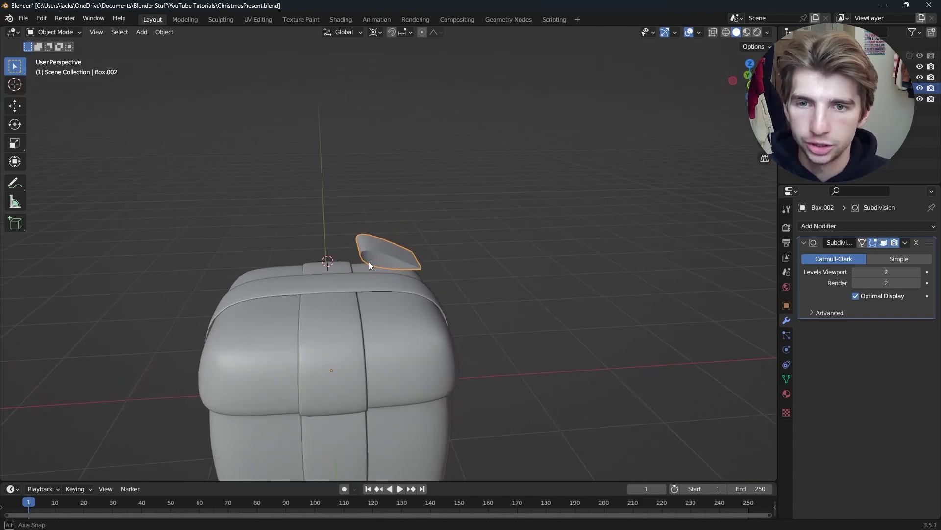
- Select the vertices at the bow loop's pinched end, snap the 3D cursor to them and return to Object Mode
{"action": "key", "text": "Tab"}
{"action": "middle_click_drag", "start_coordinate": [454, 258], "coordinate": [424, 256]}
{"action": "key", "text": "KP_Decimal"}
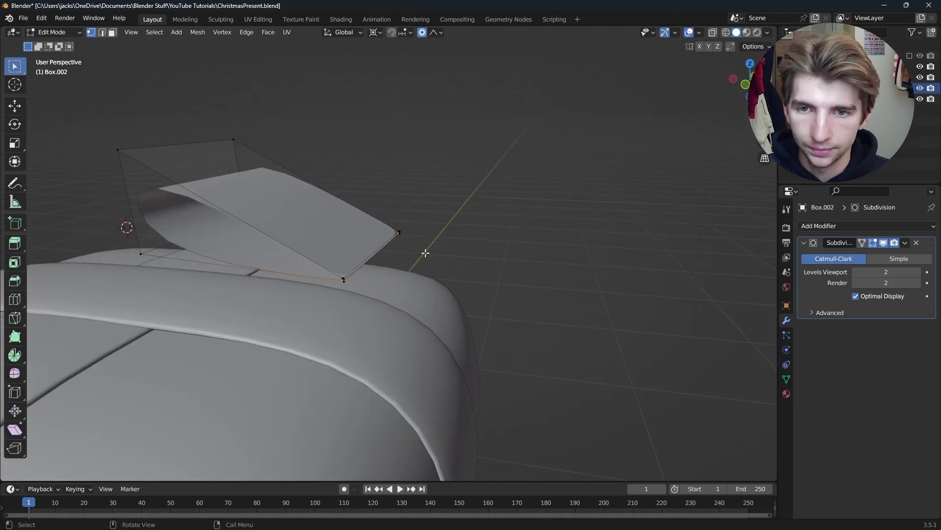
{"action": "left_click_drag", "start_coordinate": [313, 179], "coordinate": [444, 300]}
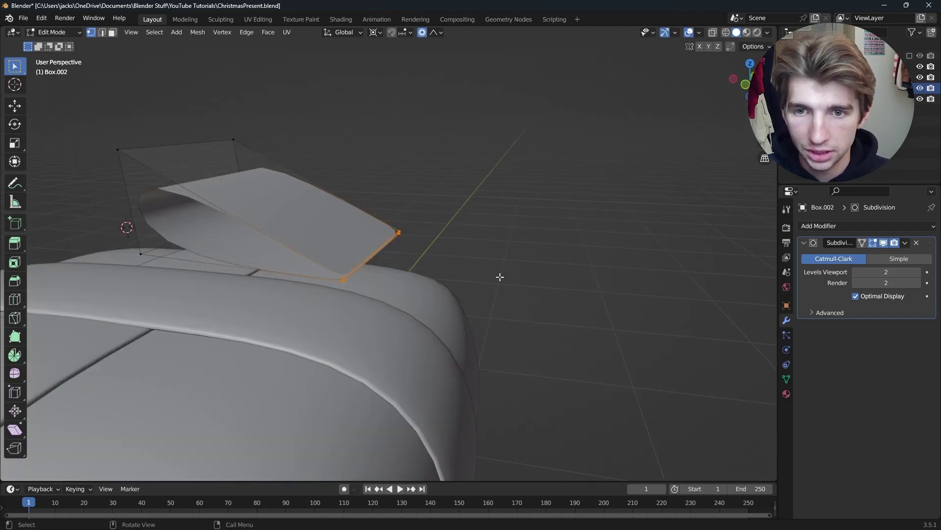
{"action": "key", "text": "shift+s"}
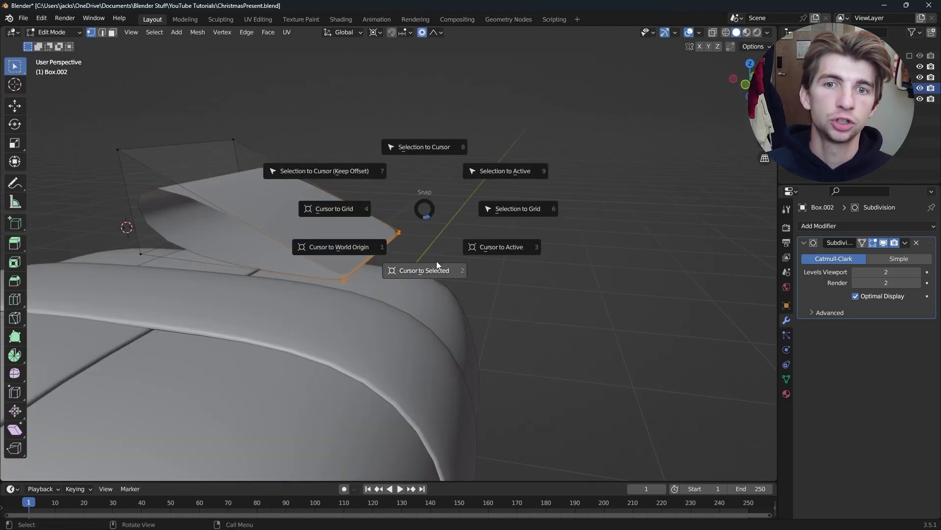
{"action": "left_click", "coordinate": [440, 270]}
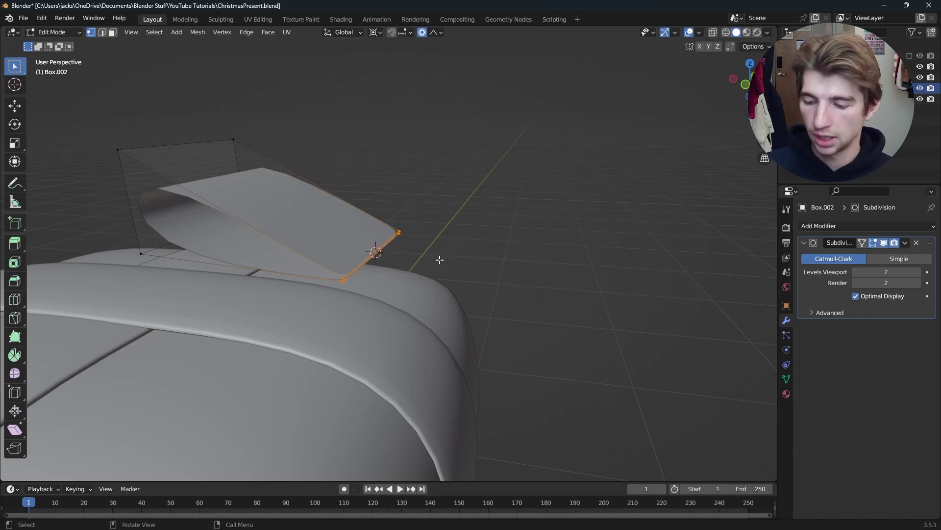
{"action": "scroll", "coordinate": [438, 253], "scroll_direction": "down", "scroll_amount": 3}
{"action": "key", "text": "Tab"}
{"action": "middle_click_drag", "start_coordinate": [360, 220], "coordinate": [382, 227]}
- Set the bow loop's origin to its geometry
{"action": "right_click", "coordinate": [382, 225]}
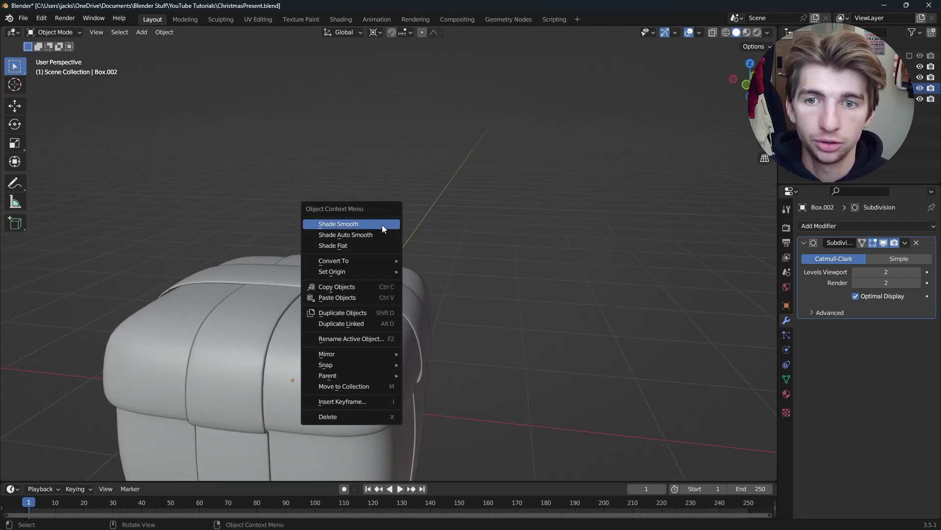
{"action": "mouse_move", "coordinate": [367, 270]}
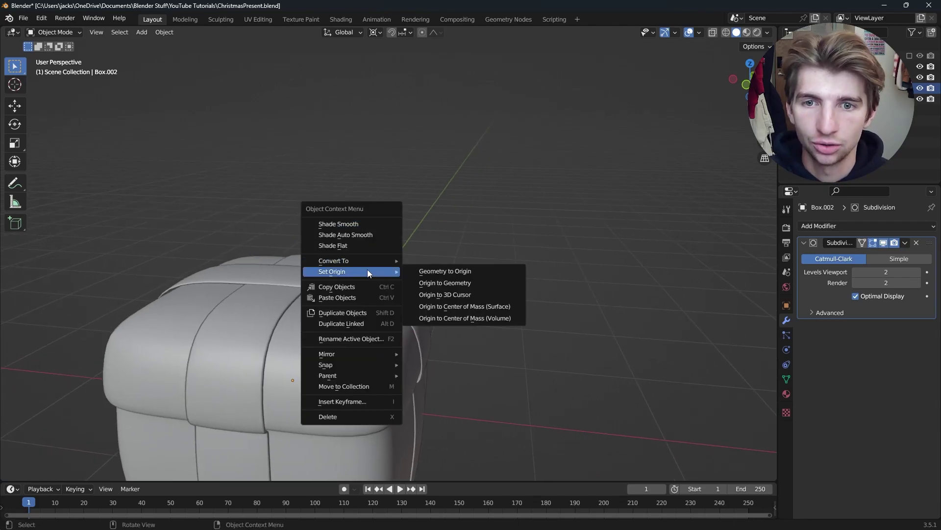
{"action": "left_click", "coordinate": [454, 283]}
{"action": "scroll", "coordinate": [441, 274], "scroll_direction": "up", "scroll_amount": 5}
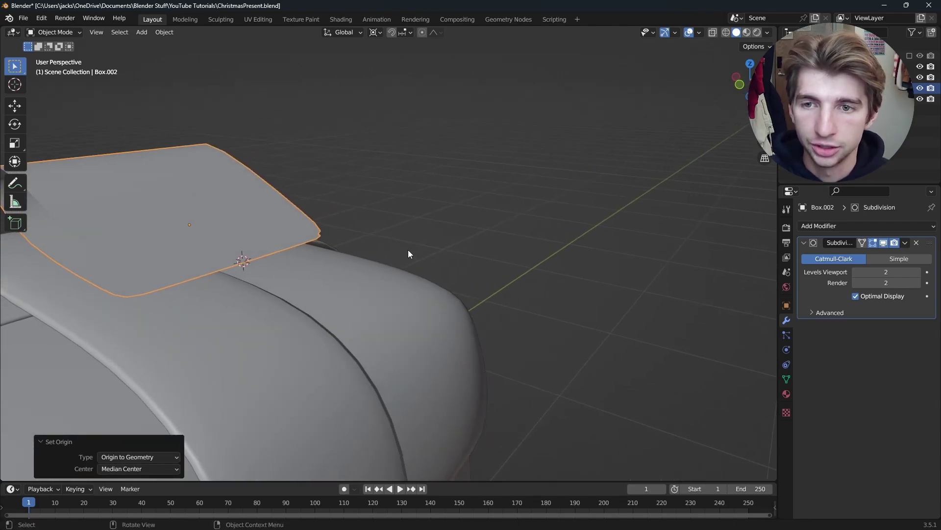
{"action": "scroll", "coordinate": [409, 251], "scroll_direction": "down", "scroll_amount": 5}
- Set the bow loop's origin to the 3D cursor at its pinched end
{"action": "right_click", "coordinate": [333, 247]}
{"action": "mouse_move", "coordinate": [334, 247]}
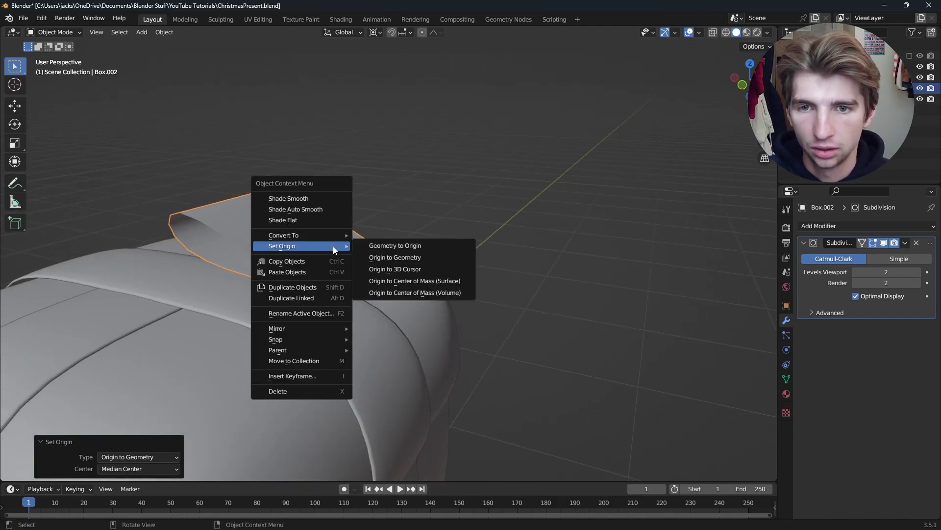
{"action": "left_click", "coordinate": [404, 268]}
{"action": "middle_click_drag", "start_coordinate": [400, 277], "coordinate": [431, 276]}
- Change the transform pivot point from 3D Cursor to Median Point
{"action": "key", "text": "r"}
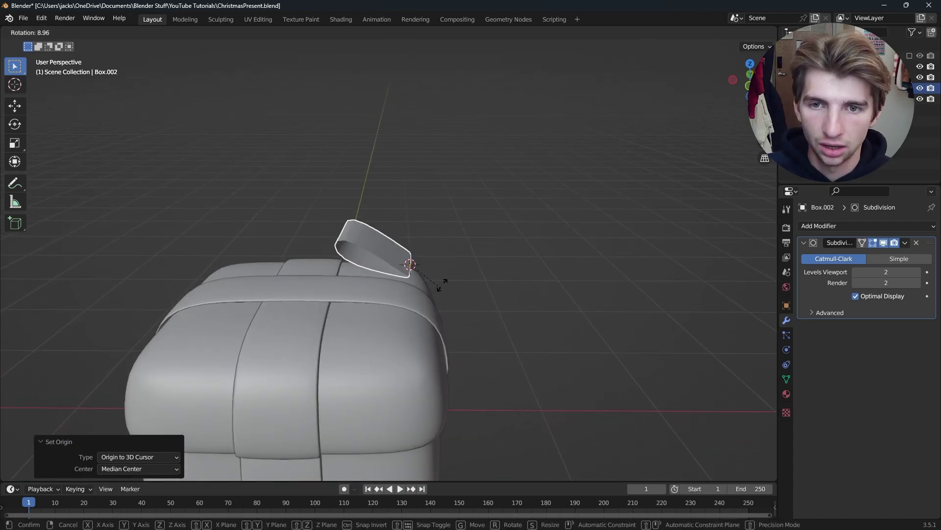
{"action": "right_click", "coordinate": [342, 86]}
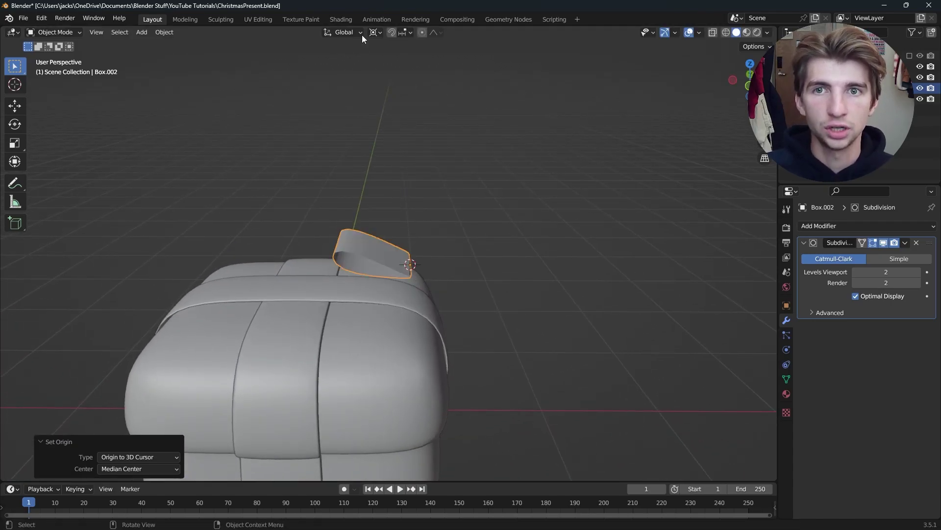
{"action": "left_click", "coordinate": [377, 33]}
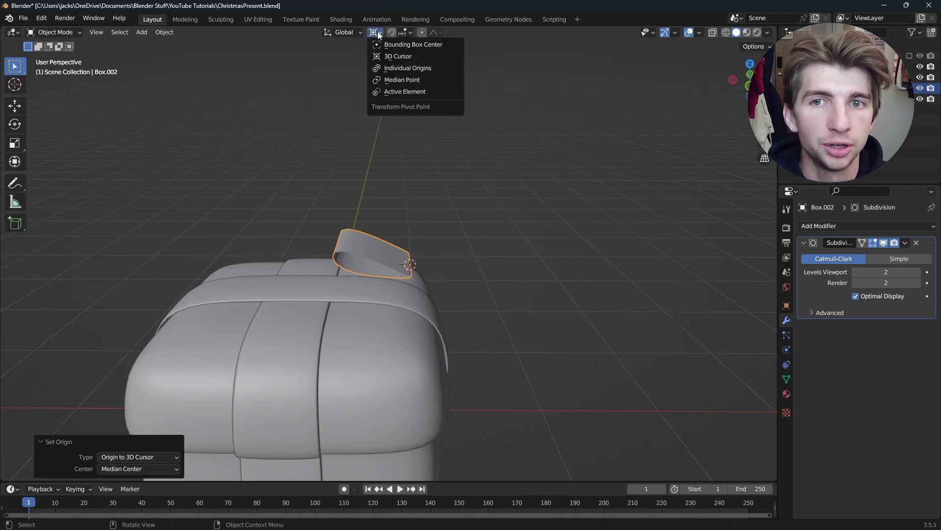
{"action": "left_click", "coordinate": [417, 80]}
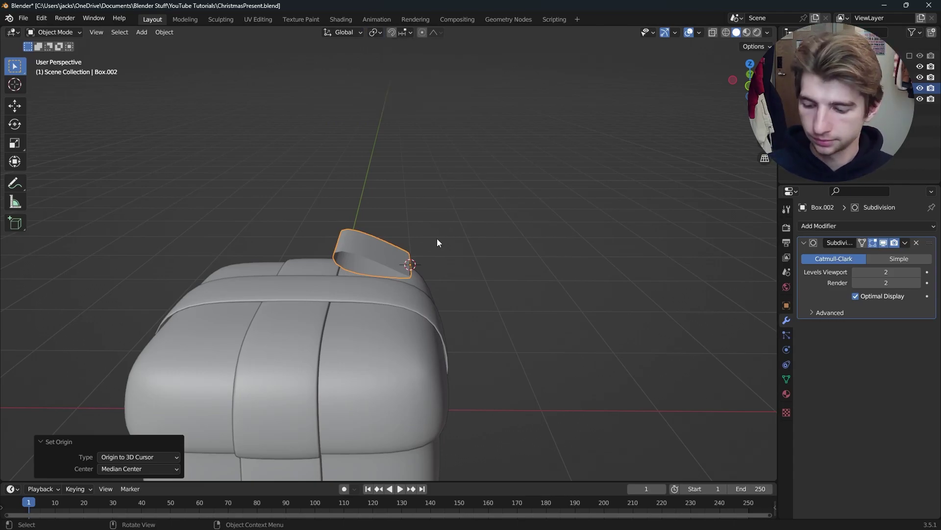
{"action": "key", "text": "r"}
{"action": "key", "text": "x"}
{"action": "right_click", "coordinate": [456, 272]}
{"action": "key", "text": "r"}
{"action": "key", "text": "y"}
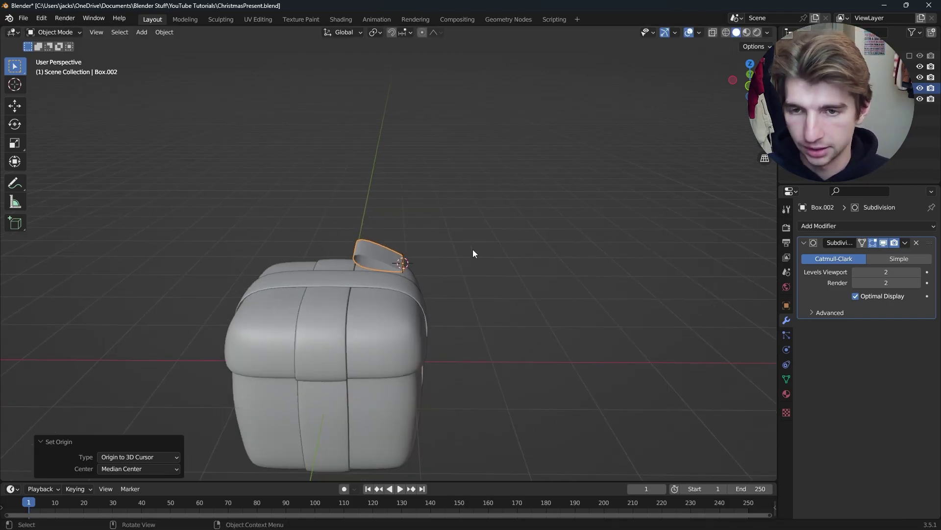
- Lengthen the bow loop by scaling it about 1.319 along the global X axis
{"action": "key", "text": "s"}
{"action": "key", "text": "x"}
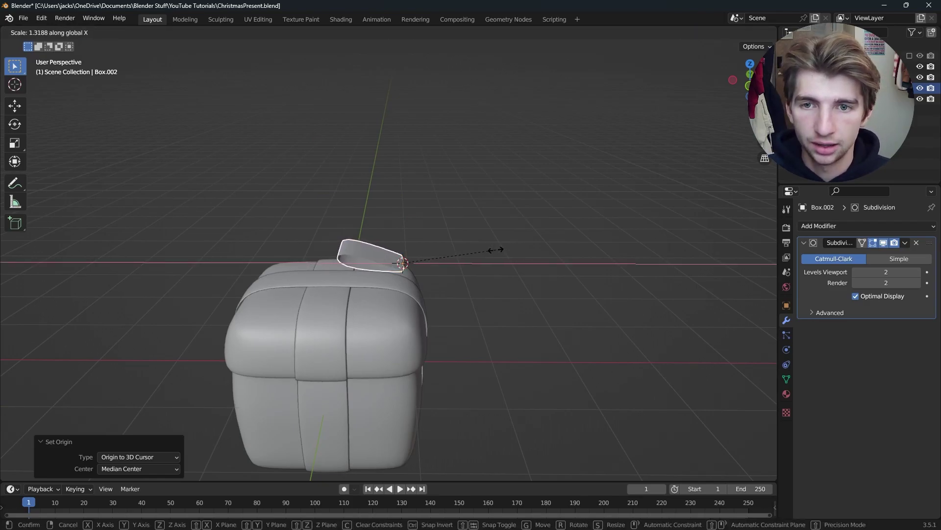
{"action": "left_click", "coordinate": [495, 250]}
- From the top view, move the bow loop about -0.825 m along X so its pinched end sits near the ribbon crossing
{"action": "scroll", "coordinate": [457, 233], "scroll_direction": "up", "scroll_amount": 2}
{"action": "middle_click_drag", "start_coordinate": [457, 233], "coordinate": [447, 288]}
{"action": "key", "text": "KP_7"}
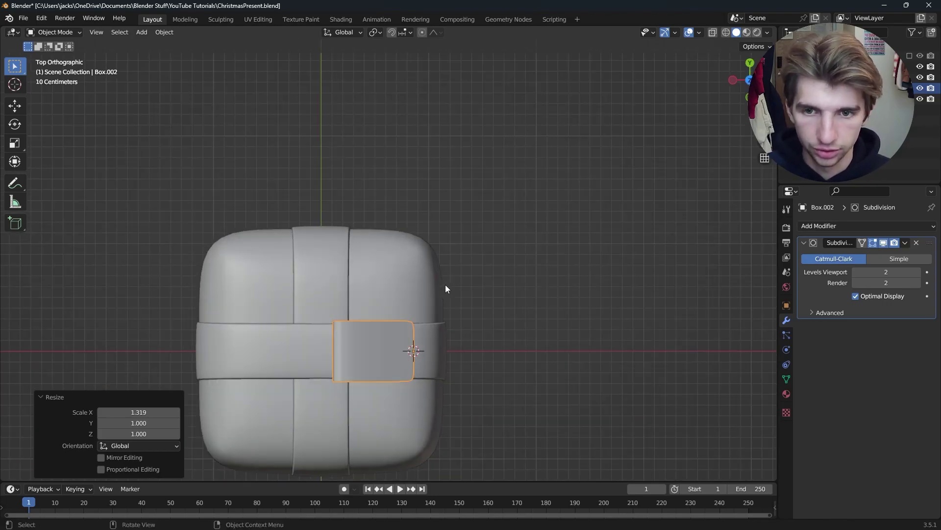
{"action": "key", "text": "g"}
{"action": "key", "text": "x"}
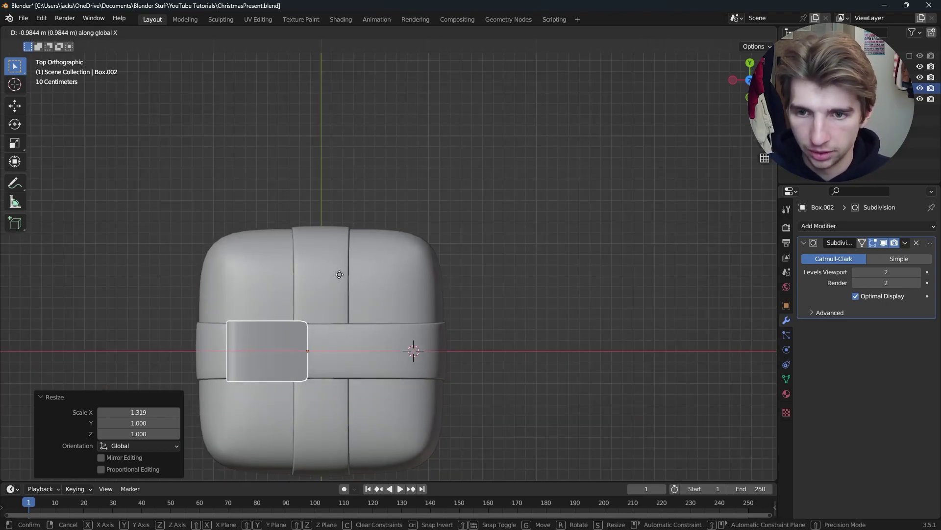
{"action": "left_click", "coordinate": [351, 274]}
- Lower the bow loop about 0.178 m along Z onto the lid
{"action": "middle_click_drag", "start_coordinate": [351, 274], "coordinate": [360, 231]}
{"action": "key", "text": "g"}
{"action": "key", "text": "z"}
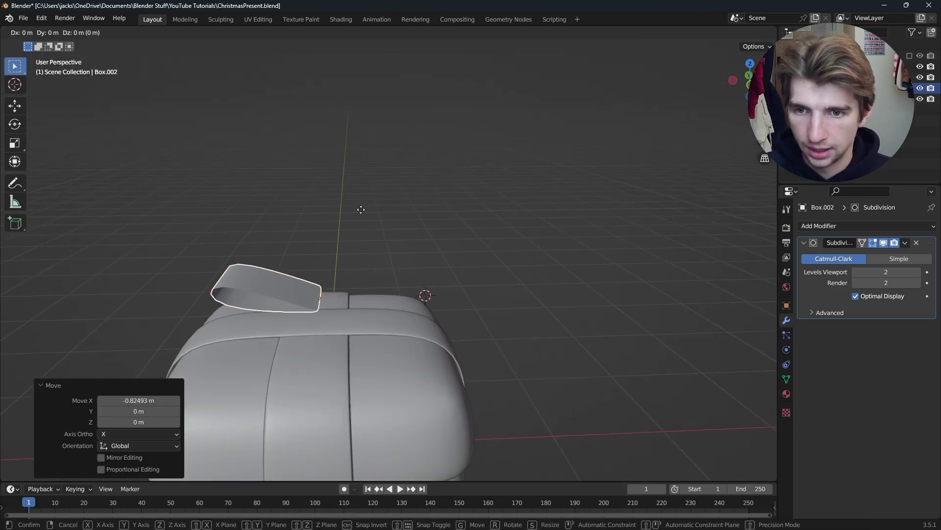
{"action": "left_click", "coordinate": [357, 231]}
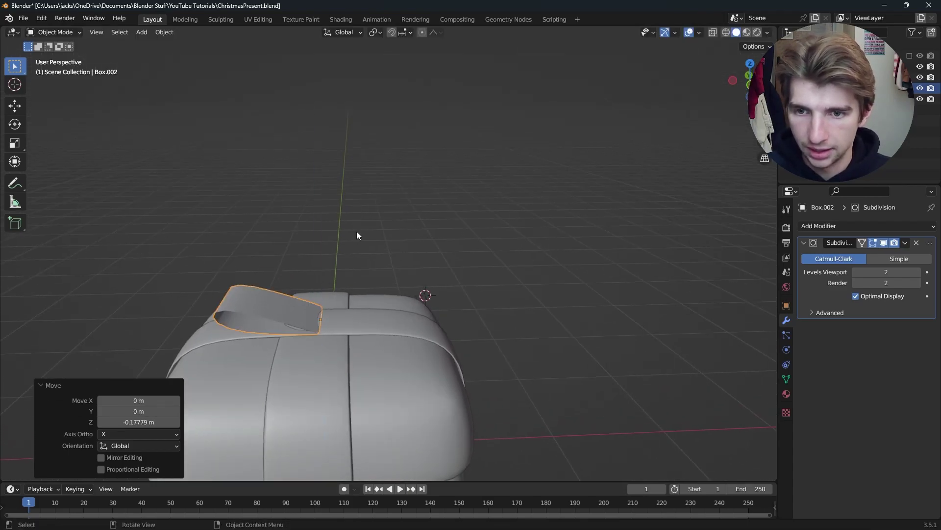
- Rotate the bow loop around the global Y axis to tilt it over the lid
{"action": "key", "text": "r"}
{"action": "key", "text": "y"}
{"action": "left_click", "coordinate": [429, 258]}
{"action": "middle_click_drag", "start_coordinate": [431, 257], "coordinate": [411, 256]}
{"action": "scroll", "coordinate": [410, 256], "scroll_direction": "up", "scroll_amount": 2}
- Scale the bow loop up along its local Z axis to open the loop wider
{"action": "left_click", "coordinate": [281, 270]}
{"action": "scroll", "coordinate": [309, 271], "scroll_direction": "up", "scroll_amount": 1}
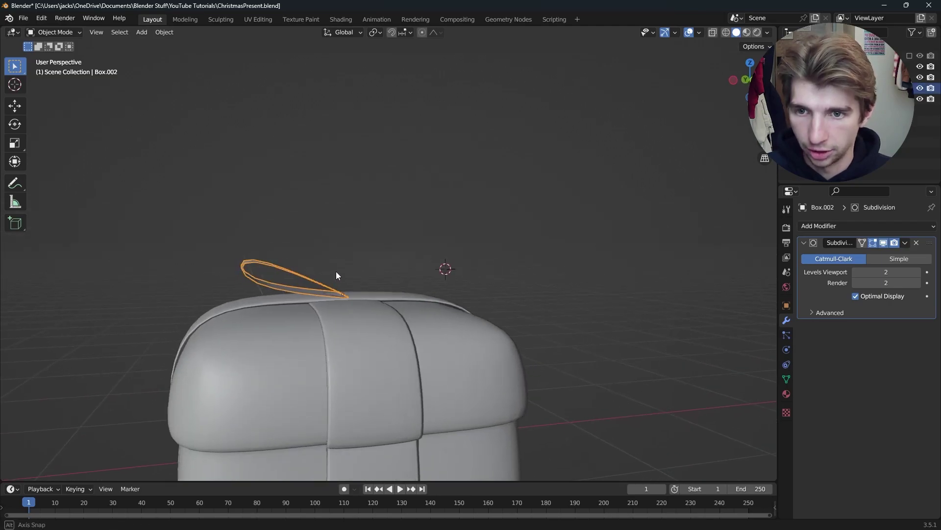
{"action": "key", "text": "s"}
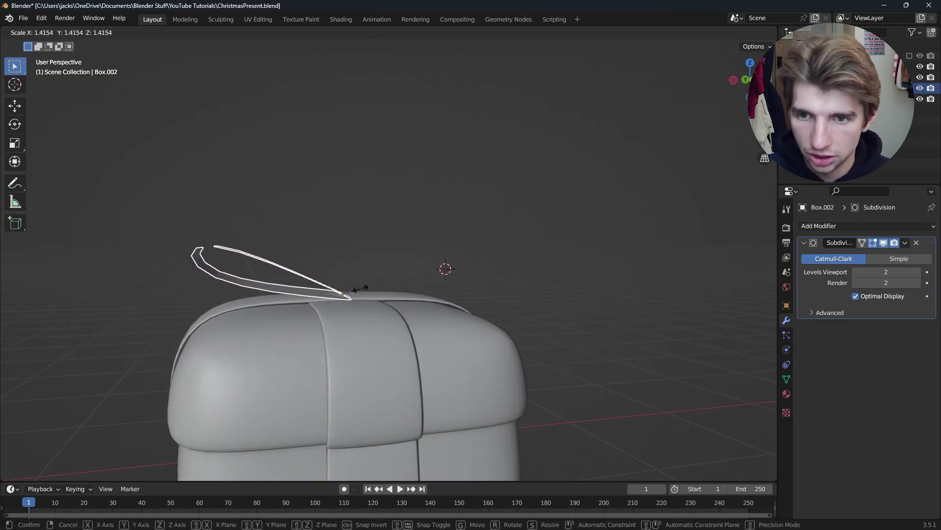
{"action": "key", "text": "z"}
{"action": "key", "text": "z"}
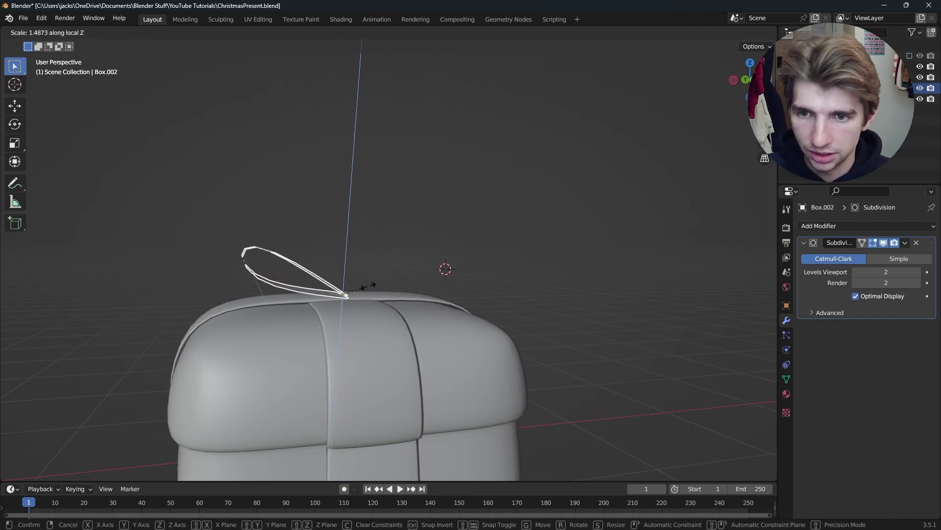
{"action": "left_click", "coordinate": [380, 282]}
{"action": "middle_click_drag", "start_coordinate": [308, 276], "coordinate": [374, 296]}
- Stretch the bow loop along the global X axis to make it longer
{"action": "left_click", "coordinate": [346, 264]}
{"action": "scroll", "coordinate": [346, 264], "scroll_direction": "down", "scroll_amount": 3}
{"action": "left_click", "coordinate": [374, 294]}
{"action": "key", "text": "s"}
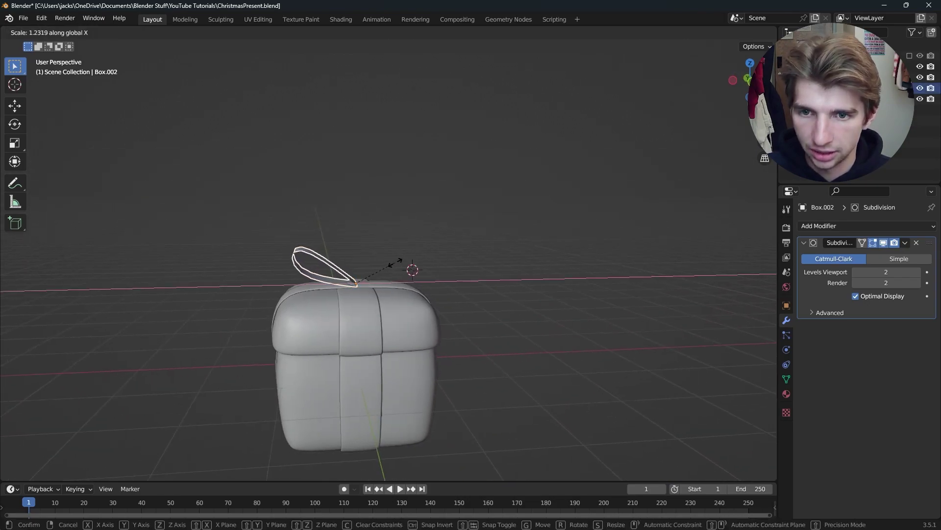
{"action": "left_click", "coordinate": [405, 254]}
{"action": "mouse_move", "coordinate": [405, 254]}
{"action": "middle_mouse_down"}
{"action": "mouse_move", "coordinate": [393, 260]}
{"action": "mouse_move", "coordinate": [415, 261]}
{"action": "middle_mouse_up"}
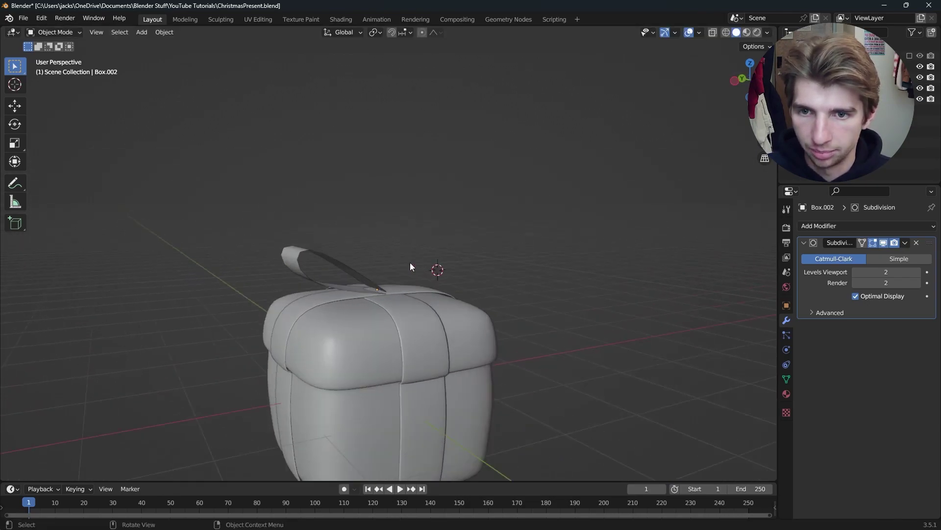
- Select the bow loop and rescale it to adjust its proportions on the lid
{"action": "left_click", "coordinate": [323, 265]}
{"action": "key", "text": "s"}
{"action": "left_click", "coordinate": [497, 247]}
{"action": "middle_click_drag", "start_coordinate": [497, 248], "coordinate": [460, 293]}
- Raise the bow loop about 0.019 m along the global Z axis so it rests on the ribbon
{"action": "left_click", "coordinate": [336, 247]}
{"action": "scroll", "coordinate": [381, 260], "scroll_direction": "up", "scroll_amount": 3}
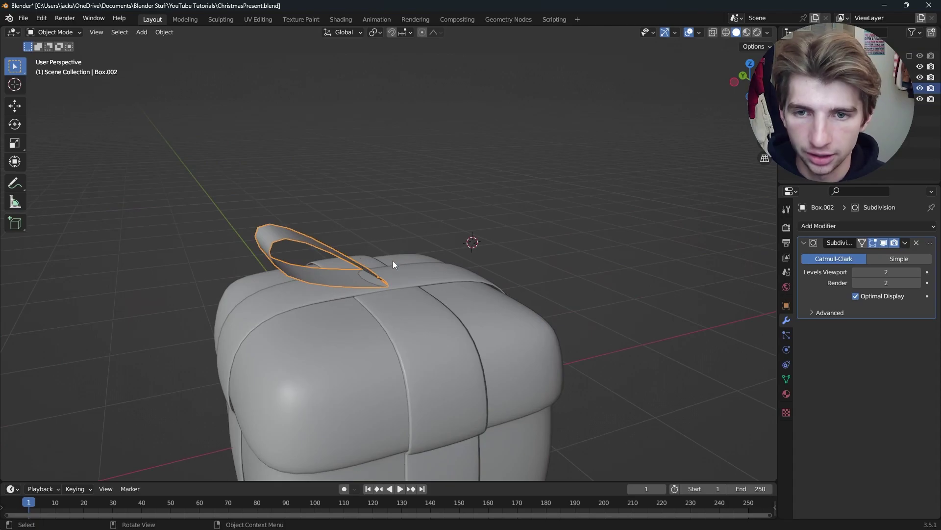
{"action": "key", "text": "g"}
{"action": "key", "text": "x"}
{"action": "key", "text": "z"}
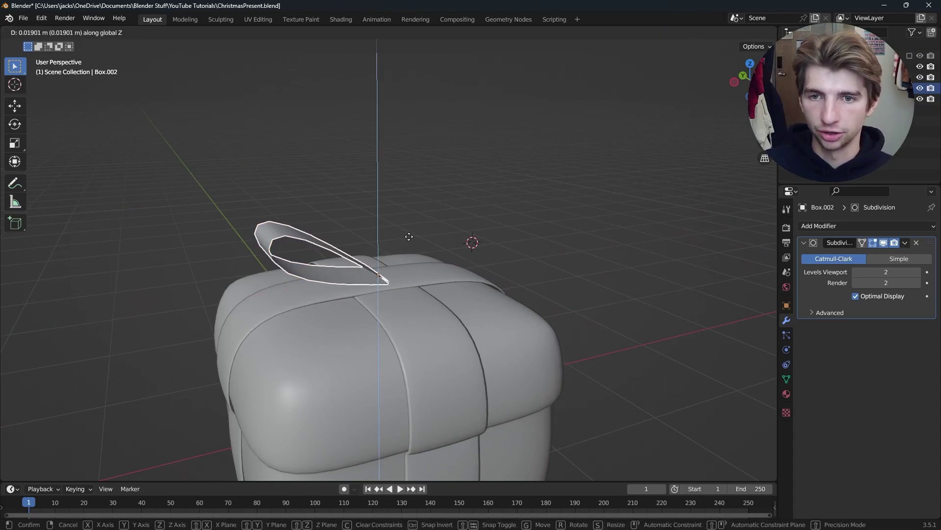
{"action": "left_click", "coordinate": [409, 237]}
- Duplicate the bow loop and rotate the copy 180° around the global Z axis to form the opposite side of the bow
{"action": "scroll", "coordinate": [584, 243], "scroll_direction": "down", "scroll_amount": 4}
{"action": "mouse_move", "coordinate": [517, 252]}
{"action": "middle_mouse_down"}
{"action": "mouse_move", "coordinate": [433, 256]}
{"action": "mouse_move", "coordinate": [530, 252]}
{"action": "middle_mouse_up"}
{"action": "left_click", "coordinate": [343, 249]}
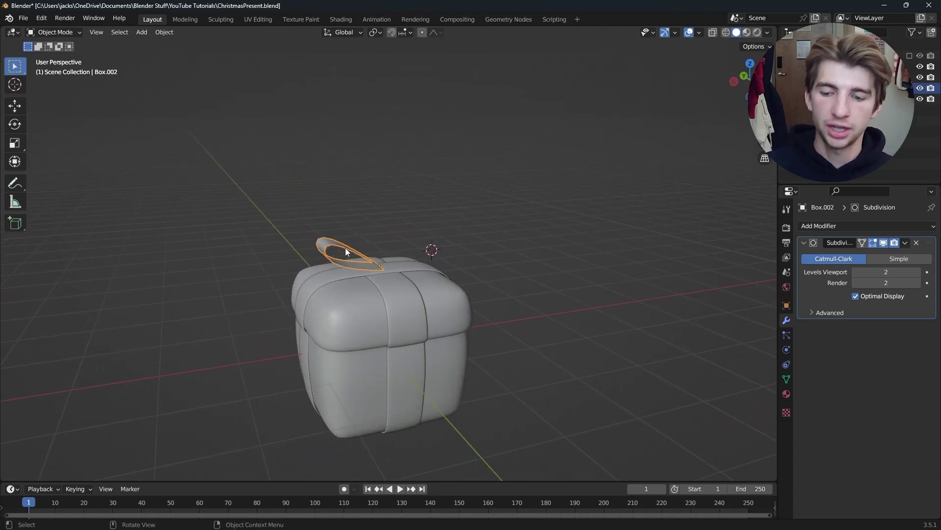
{"action": "key", "text": "shift+d"}
{"action": "key", "text": "r"}
{"action": "key", "text": "z"}
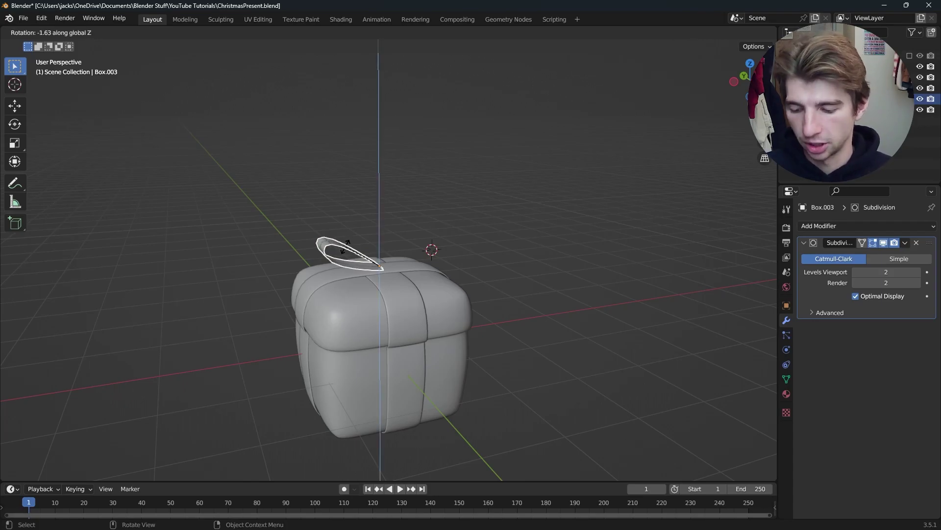
{"action": "type", "text": "180"}
{"action": "key", "text": "Return"}
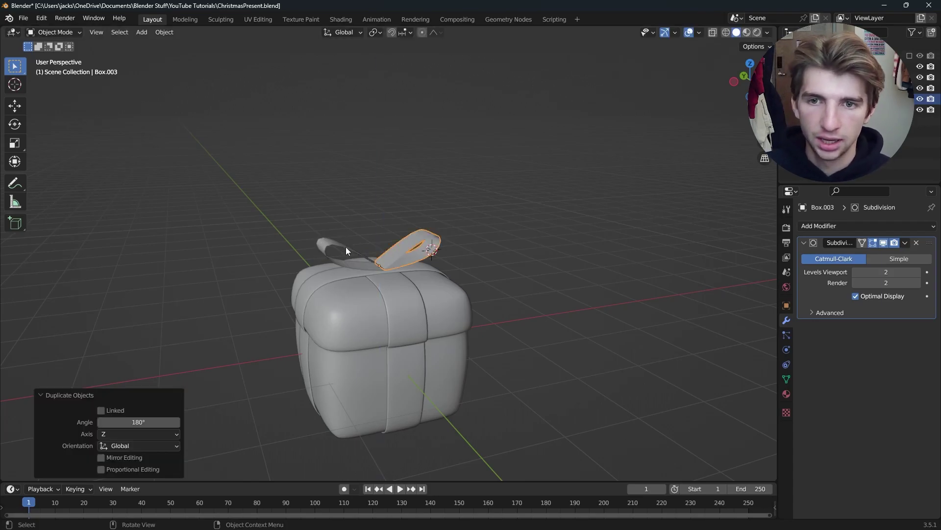
- Check the two bow loops from several angles and switch the viewport shading to Rendered
{"action": "left_click", "coordinate": [504, 251]}
{"action": "scroll", "coordinate": [495, 248], "scroll_direction": "down", "scroll_amount": 3}
{"action": "scroll", "coordinate": [525, 237], "scroll_direction": "up", "scroll_amount": 8}
{"action": "middle_click_drag", "start_coordinate": [524, 237], "coordinate": [521, 274]}
{"action": "mouse_move", "coordinate": [374, 209]}
{"action": "middle_mouse_down"}
{"action": "mouse_move", "coordinate": [333, 217]}
{"action": "mouse_move", "coordinate": [364, 225]}
{"action": "middle_mouse_up"}
{"action": "left_click", "coordinate": [363, 225]}
{"action": "scroll", "coordinate": [460, 226], "scroll_direction": "down", "scroll_amount": 2}
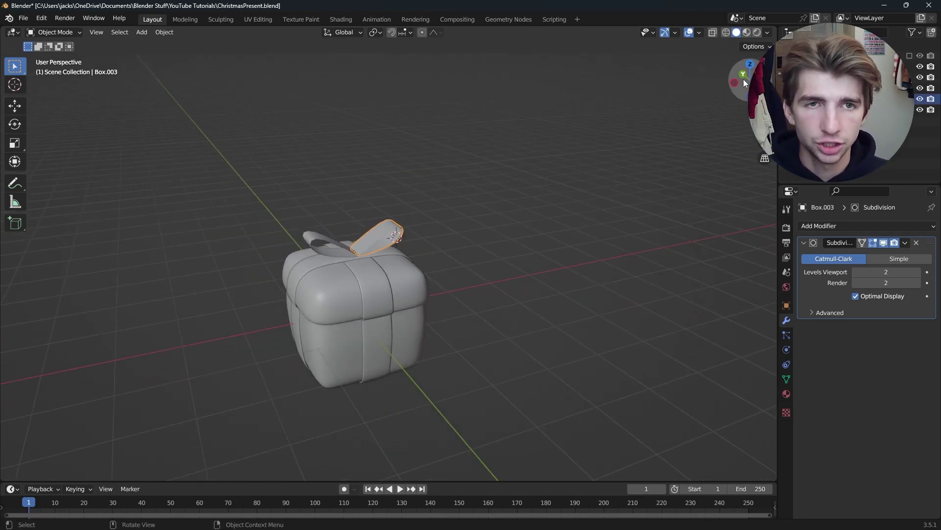
{"action": "key", "text": "z"}
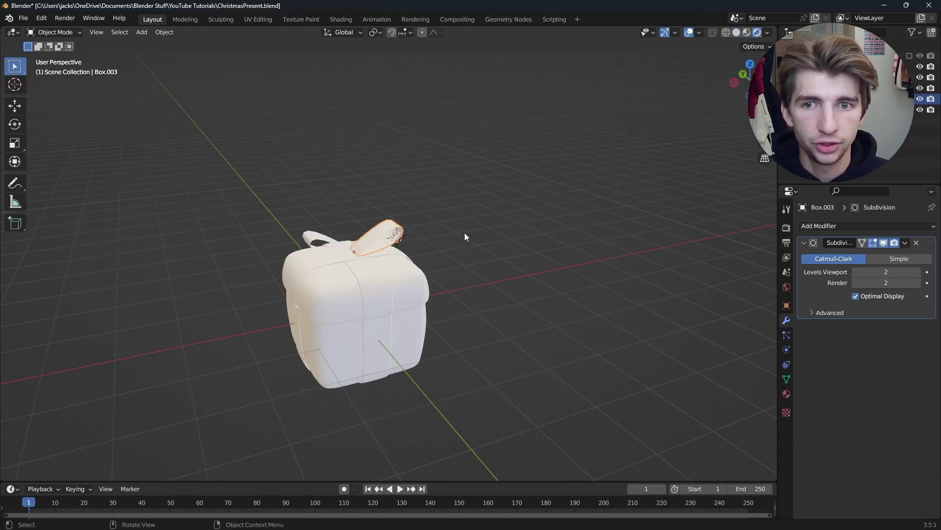
- Light the rendered viewport with the built-in interior HDRI instead of the scene world
{"action": "scroll", "coordinate": [474, 208], "scroll_direction": "up", "scroll_amount": 5}
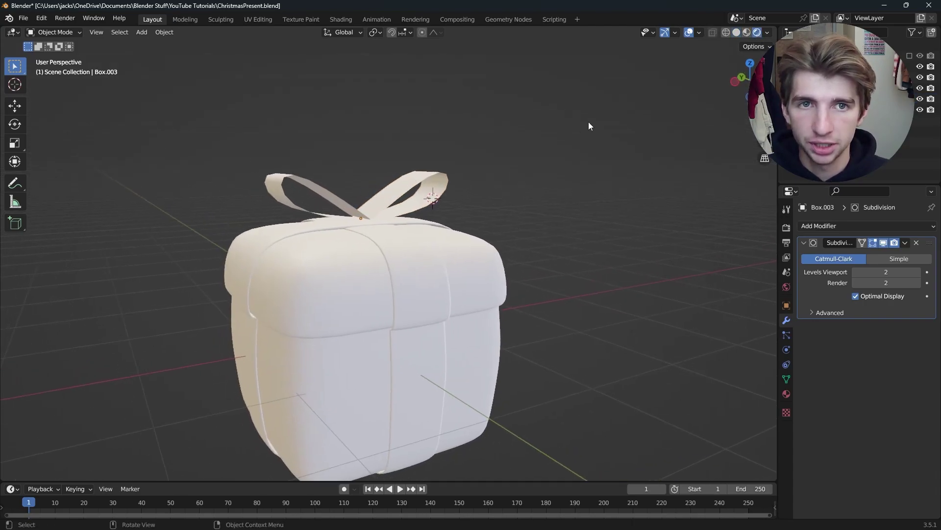
{"action": "left_click", "coordinate": [769, 33]}
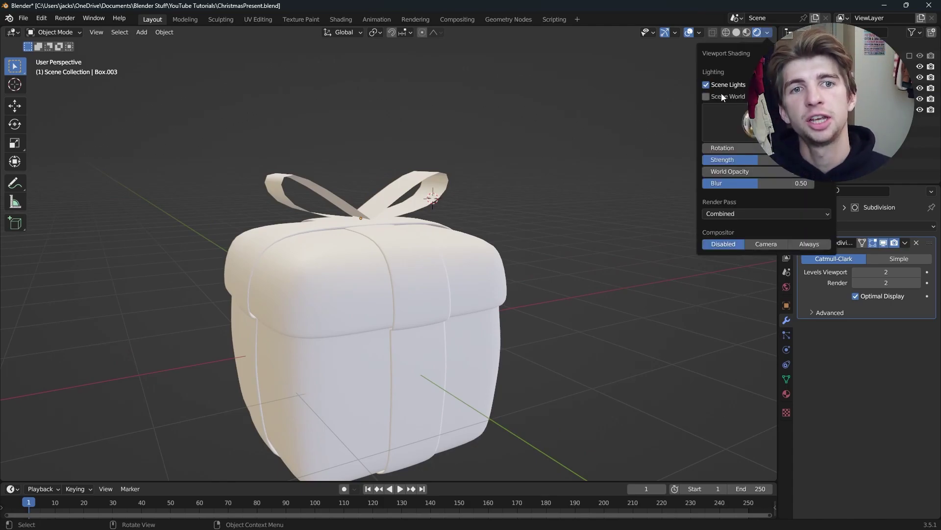
{"action": "left_click", "coordinate": [731, 130]}
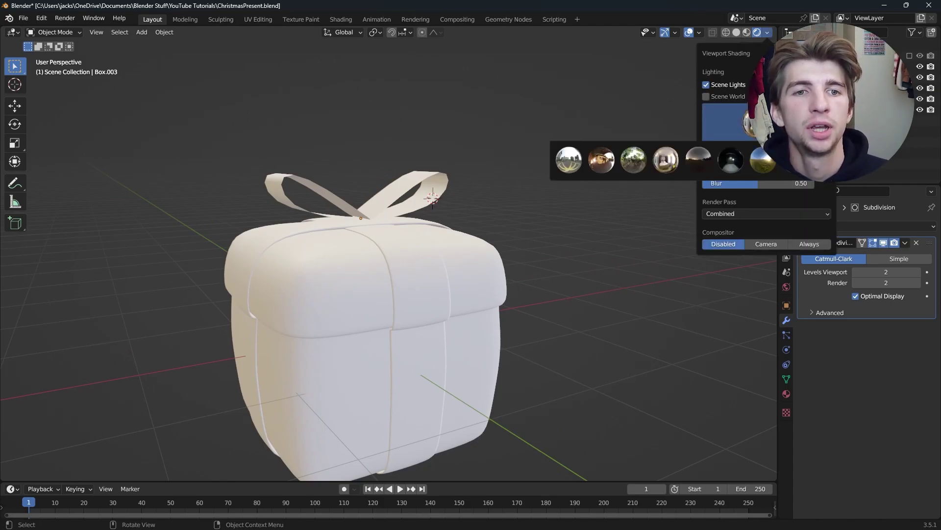
{"action": "left_click", "coordinate": [665, 159]}
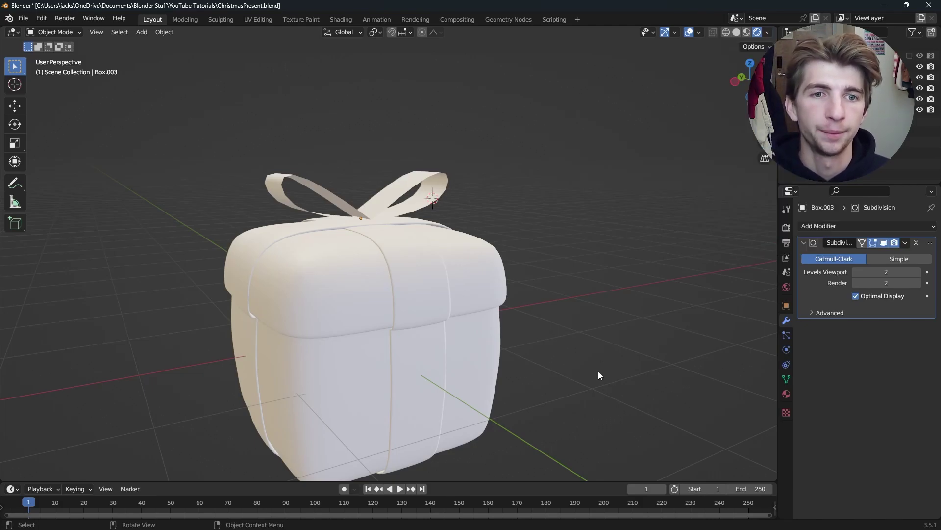
- Assign the existing Red material to the present box and review its base colour, metallic and roughness settings
{"action": "middle_click_drag", "start_coordinate": [651, 277], "coordinate": [510, 275]}
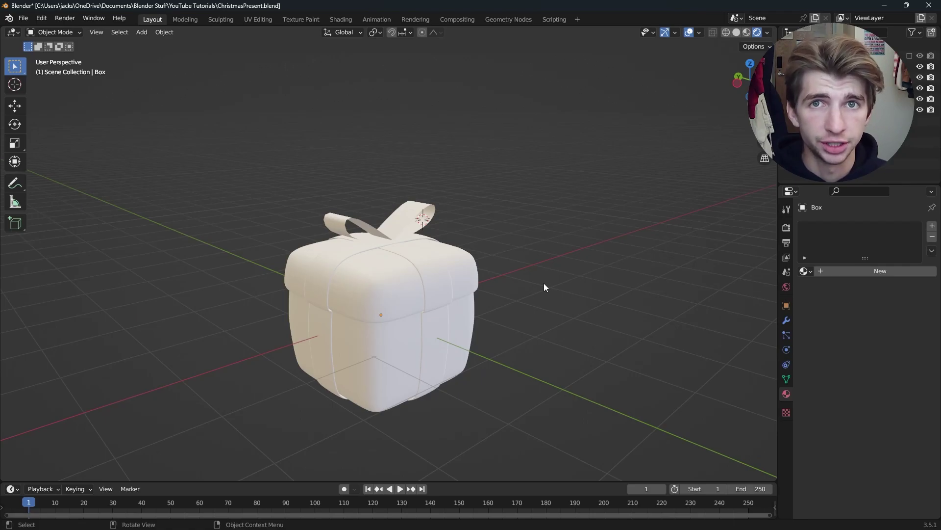
{"action": "left_click", "coordinate": [381, 289]}
{"action": "left_click", "coordinate": [804, 272]}
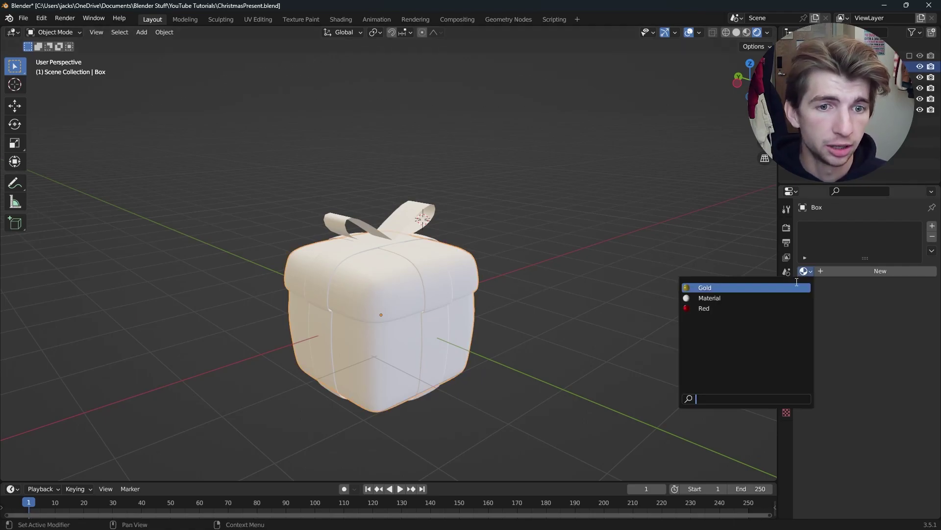
{"action": "left_click", "coordinate": [778, 309]}
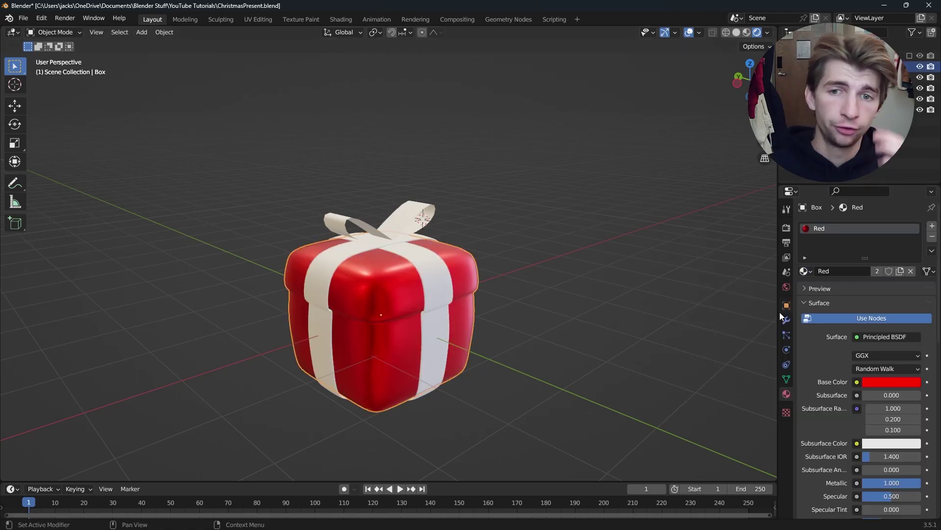
{"action": "left_click", "coordinate": [881, 381]}
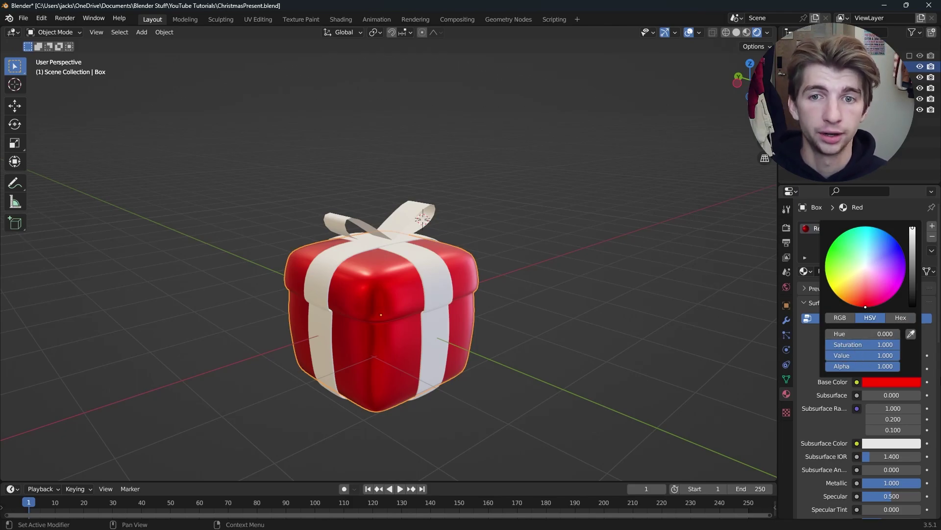
{"action": "scroll", "coordinate": [925, 414], "scroll_direction": "down", "scroll_amount": 2}
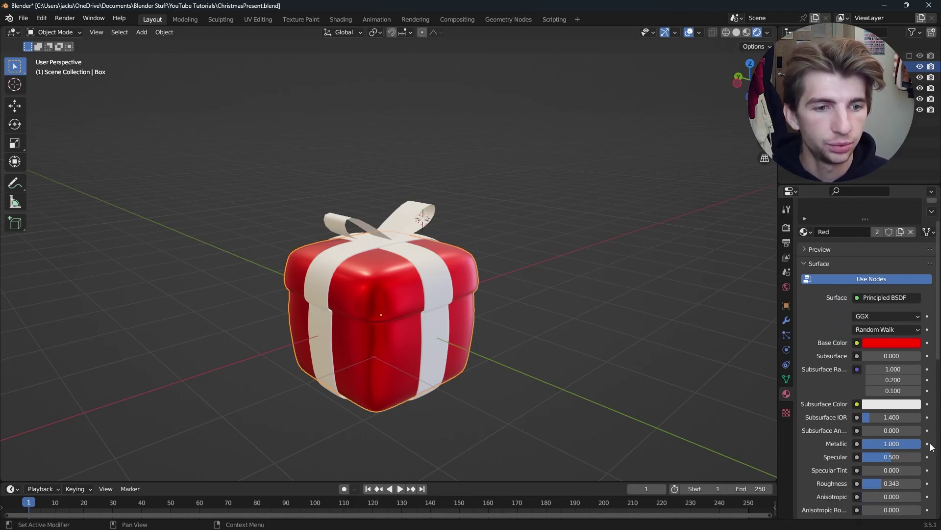
{"action": "scroll", "coordinate": [930, 447], "scroll_direction": "down", "scroll_amount": 1}
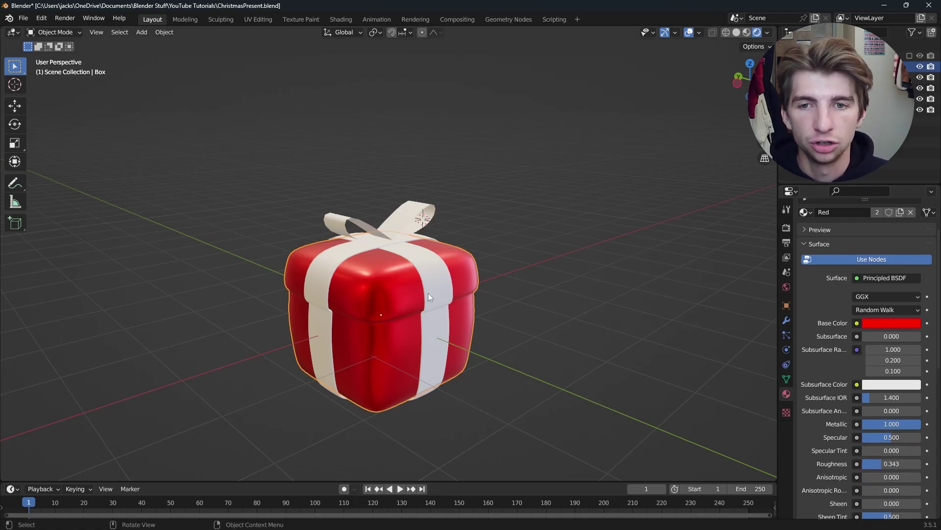
- Assign the existing Gold material to the first ribbon and review its hex base colour, metallic and roughness settings
{"action": "left_click", "coordinate": [438, 278]}
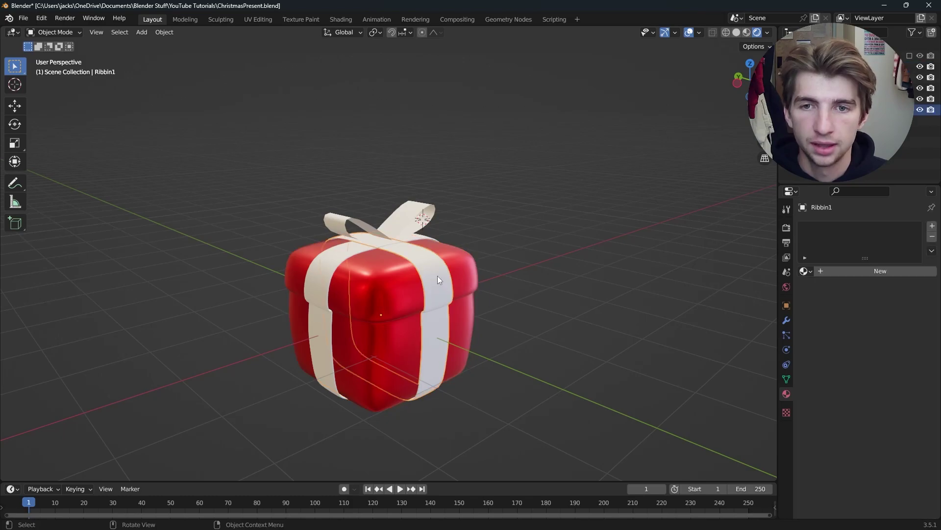
{"action": "left_click", "coordinate": [805, 273]}
{"action": "left_click", "coordinate": [766, 287]}
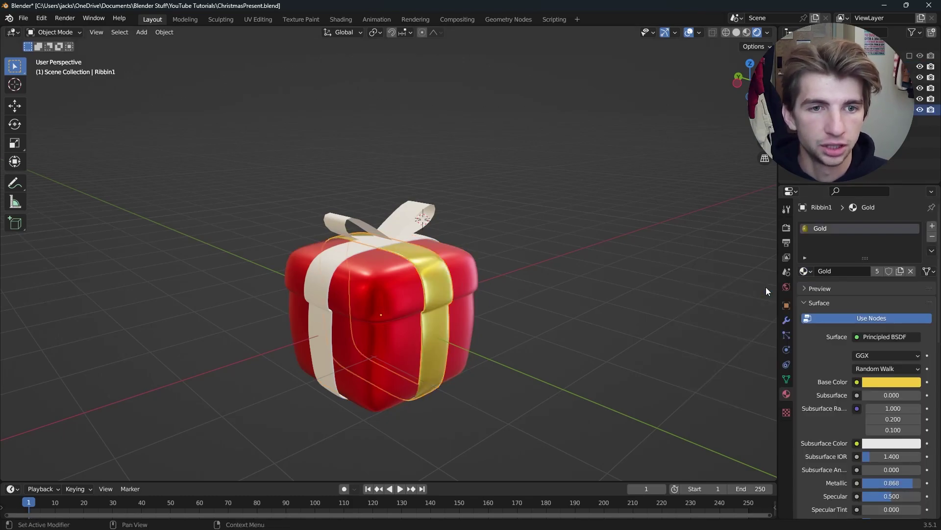
{"action": "left_click", "coordinate": [895, 384]}
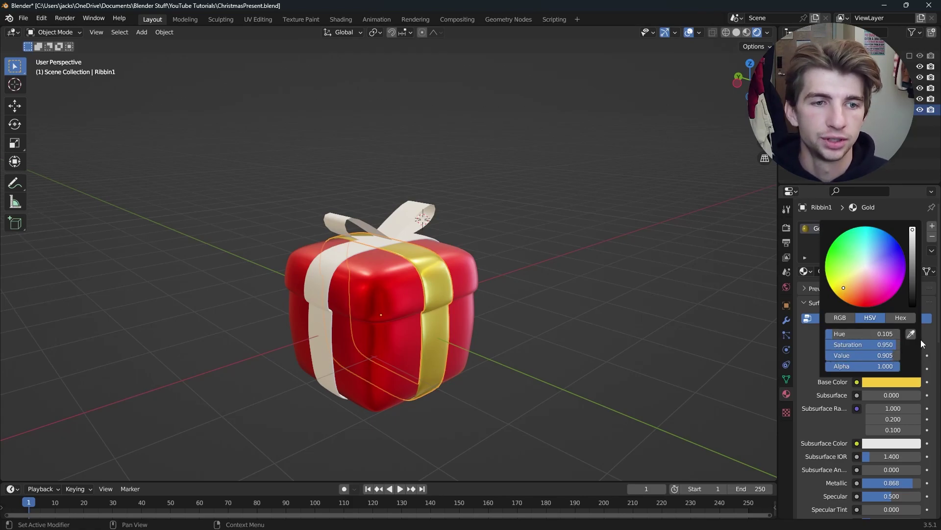
{"action": "left_click", "coordinate": [901, 319]}
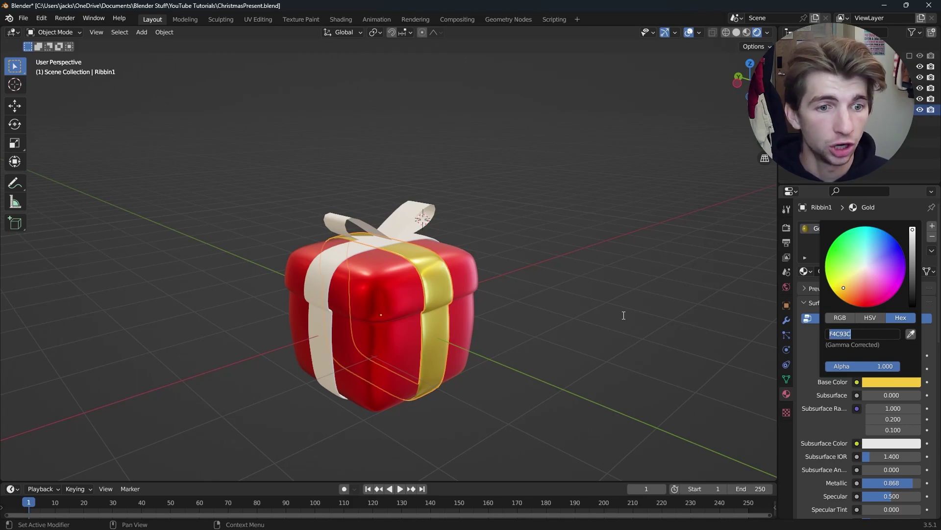
{"action": "scroll", "coordinate": [919, 387], "scroll_direction": "down", "scroll_amount": 4}
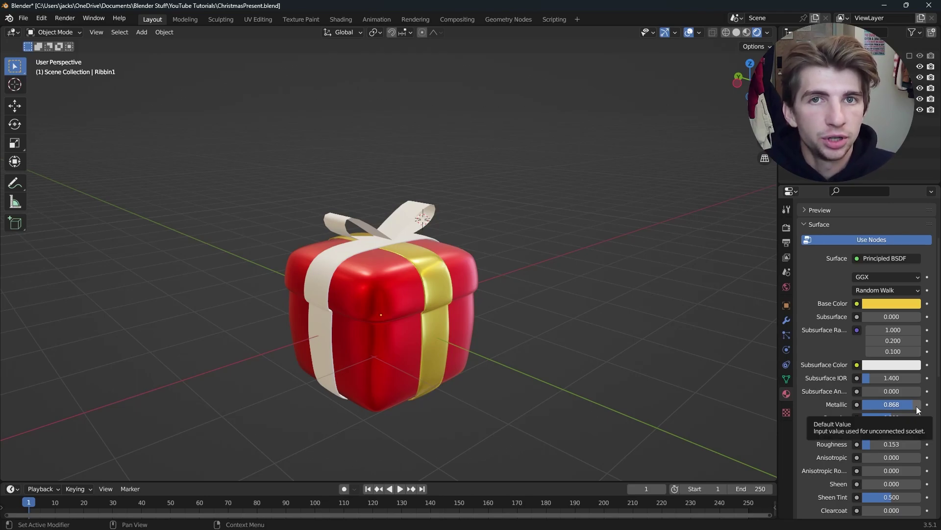
{"action": "scroll", "coordinate": [919, 405], "scroll_direction": "down", "scroll_amount": 1}
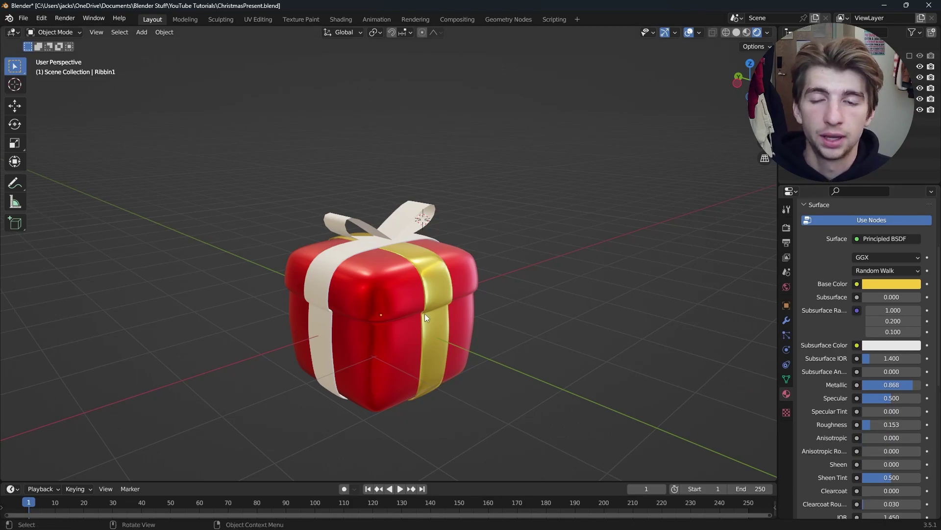
- Link the gold ribbon's material to the crossing ribbon and both bow loops, then deselect everything
{"action": "left_click", "coordinate": [336, 264]}
{"action": "middle_click_drag", "start_coordinate": [383, 257], "coordinate": [430, 272]}
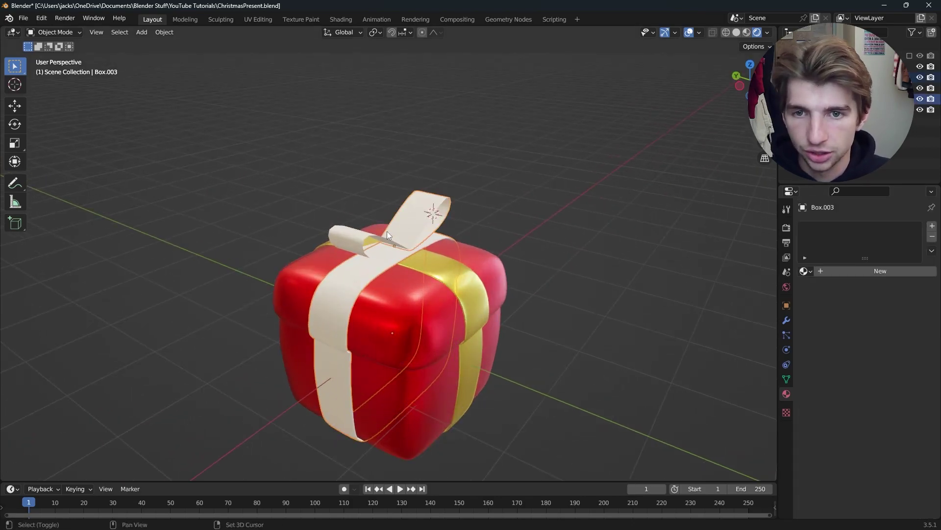
{"action": "left_click", "coordinate": [452, 278]}
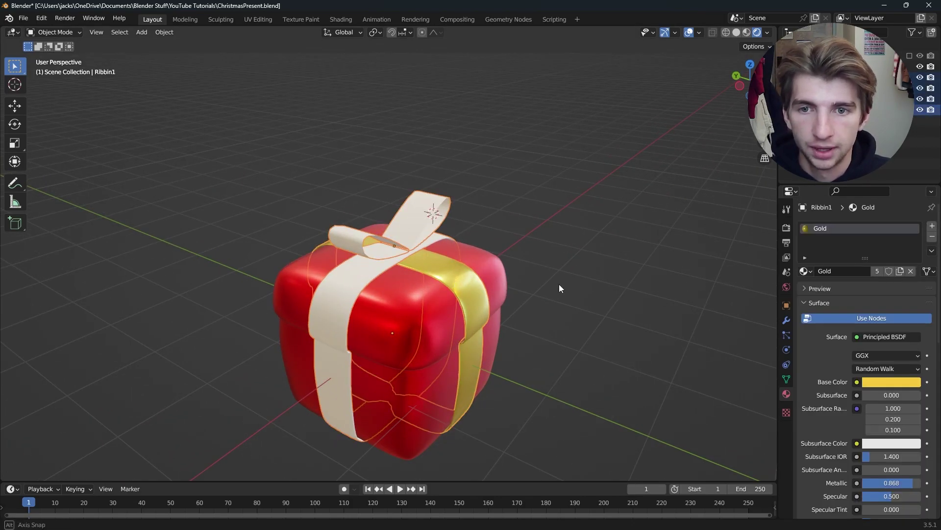
{"action": "middle_click_drag", "start_coordinate": [559, 284], "coordinate": [528, 278]}
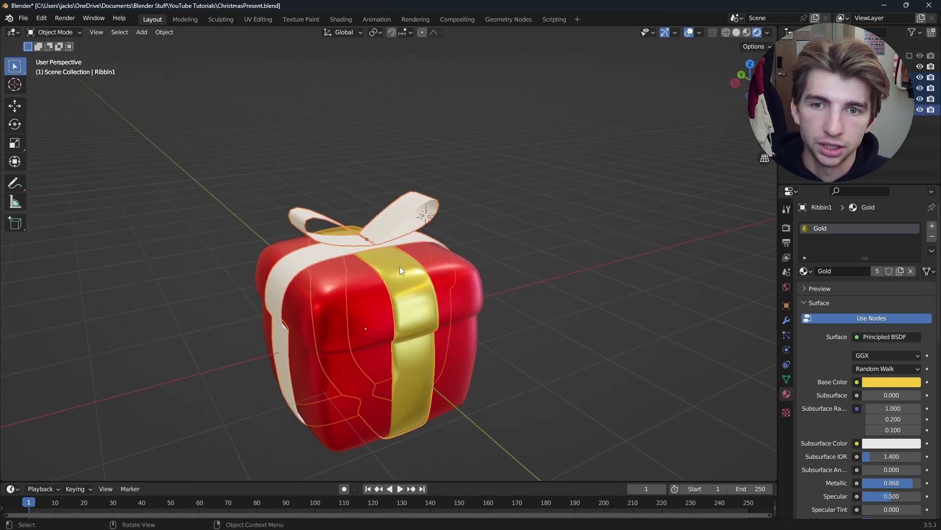
{"action": "key", "text": "ctrl+l"}
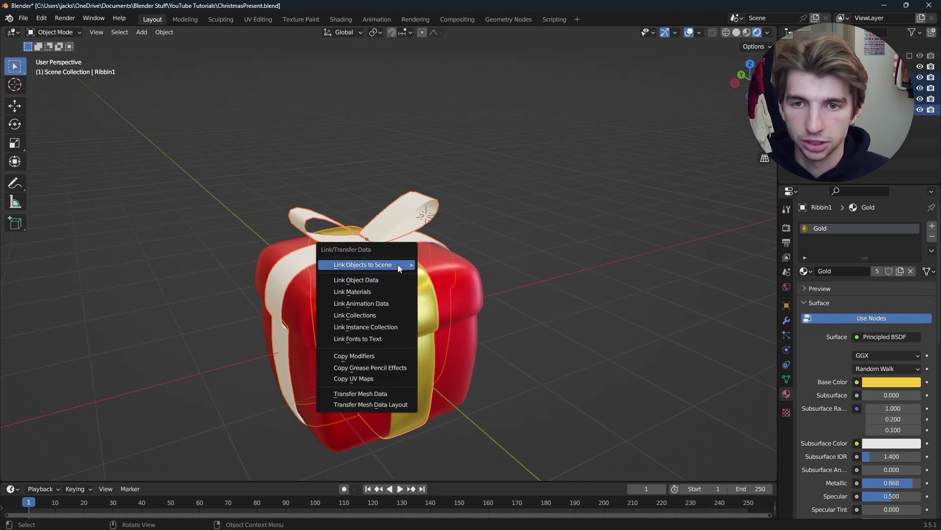
{"action": "left_click", "coordinate": [379, 290]}
{"action": "left_click", "coordinate": [599, 287]}
- Toggle the viewport overlays and inspect the red and gold present from several angles and distances
{"action": "scroll", "coordinate": [599, 286], "scroll_direction": "down", "scroll_amount": 2}
{"action": "middle_click_drag", "start_coordinate": [599, 287], "coordinate": [706, 101]}
{"action": "left_click", "coordinate": [689, 33]}
{"action": "middle_click_drag", "start_coordinate": [587, 205], "coordinate": [439, 204]}
{"action": "scroll", "coordinate": [439, 204], "scroll_direction": "up", "scroll_amount": 4}
{"action": "middle_click_drag", "start_coordinate": [395, 352], "coordinate": [466, 319]}
{"action": "scroll", "coordinate": [463, 320], "scroll_direction": "down", "scroll_amount": 2}
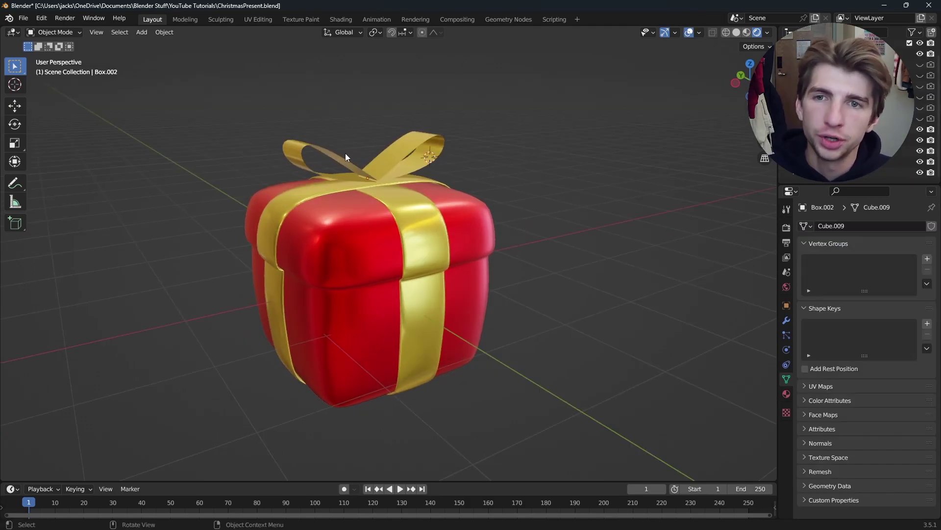
- Set the viewport level of the Subdivision modifier on the second bow loop, Box.002, to 3
{"action": "left_click", "coordinate": [786, 319]}
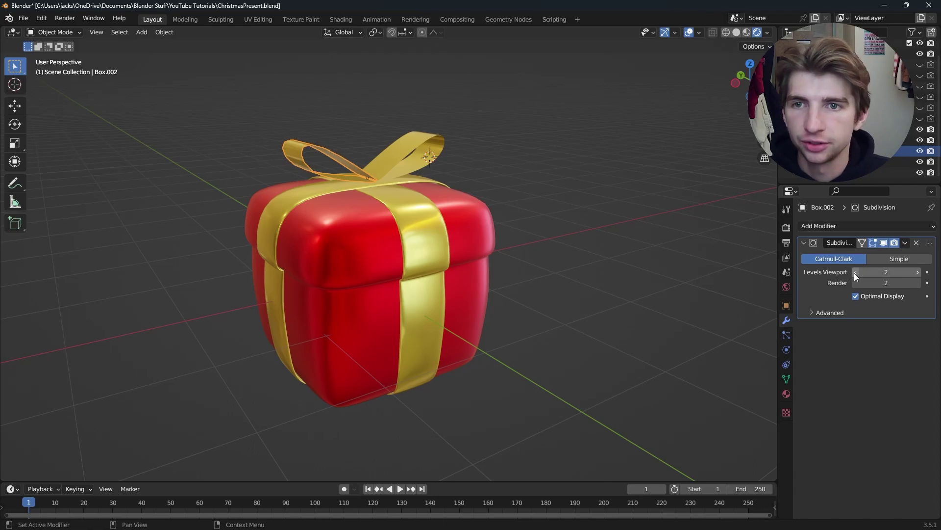
{"action": "left_click", "coordinate": [918, 272]}
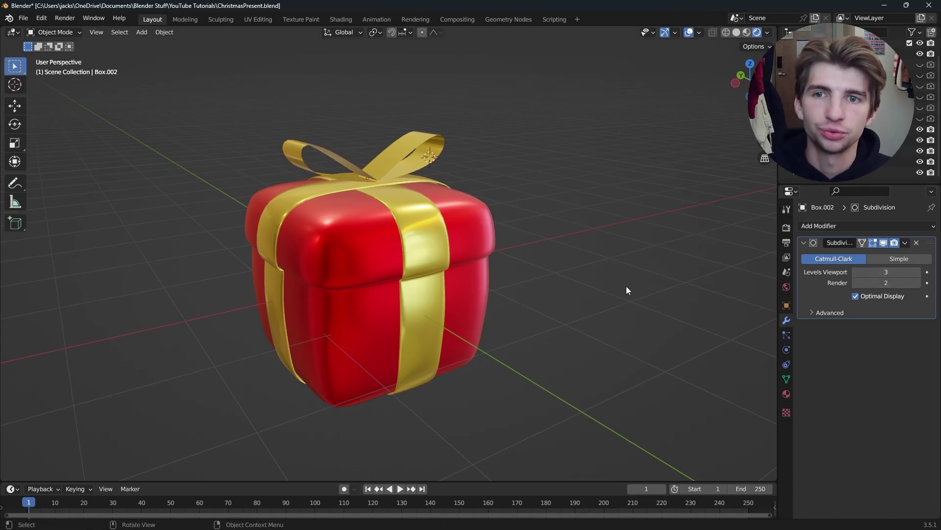